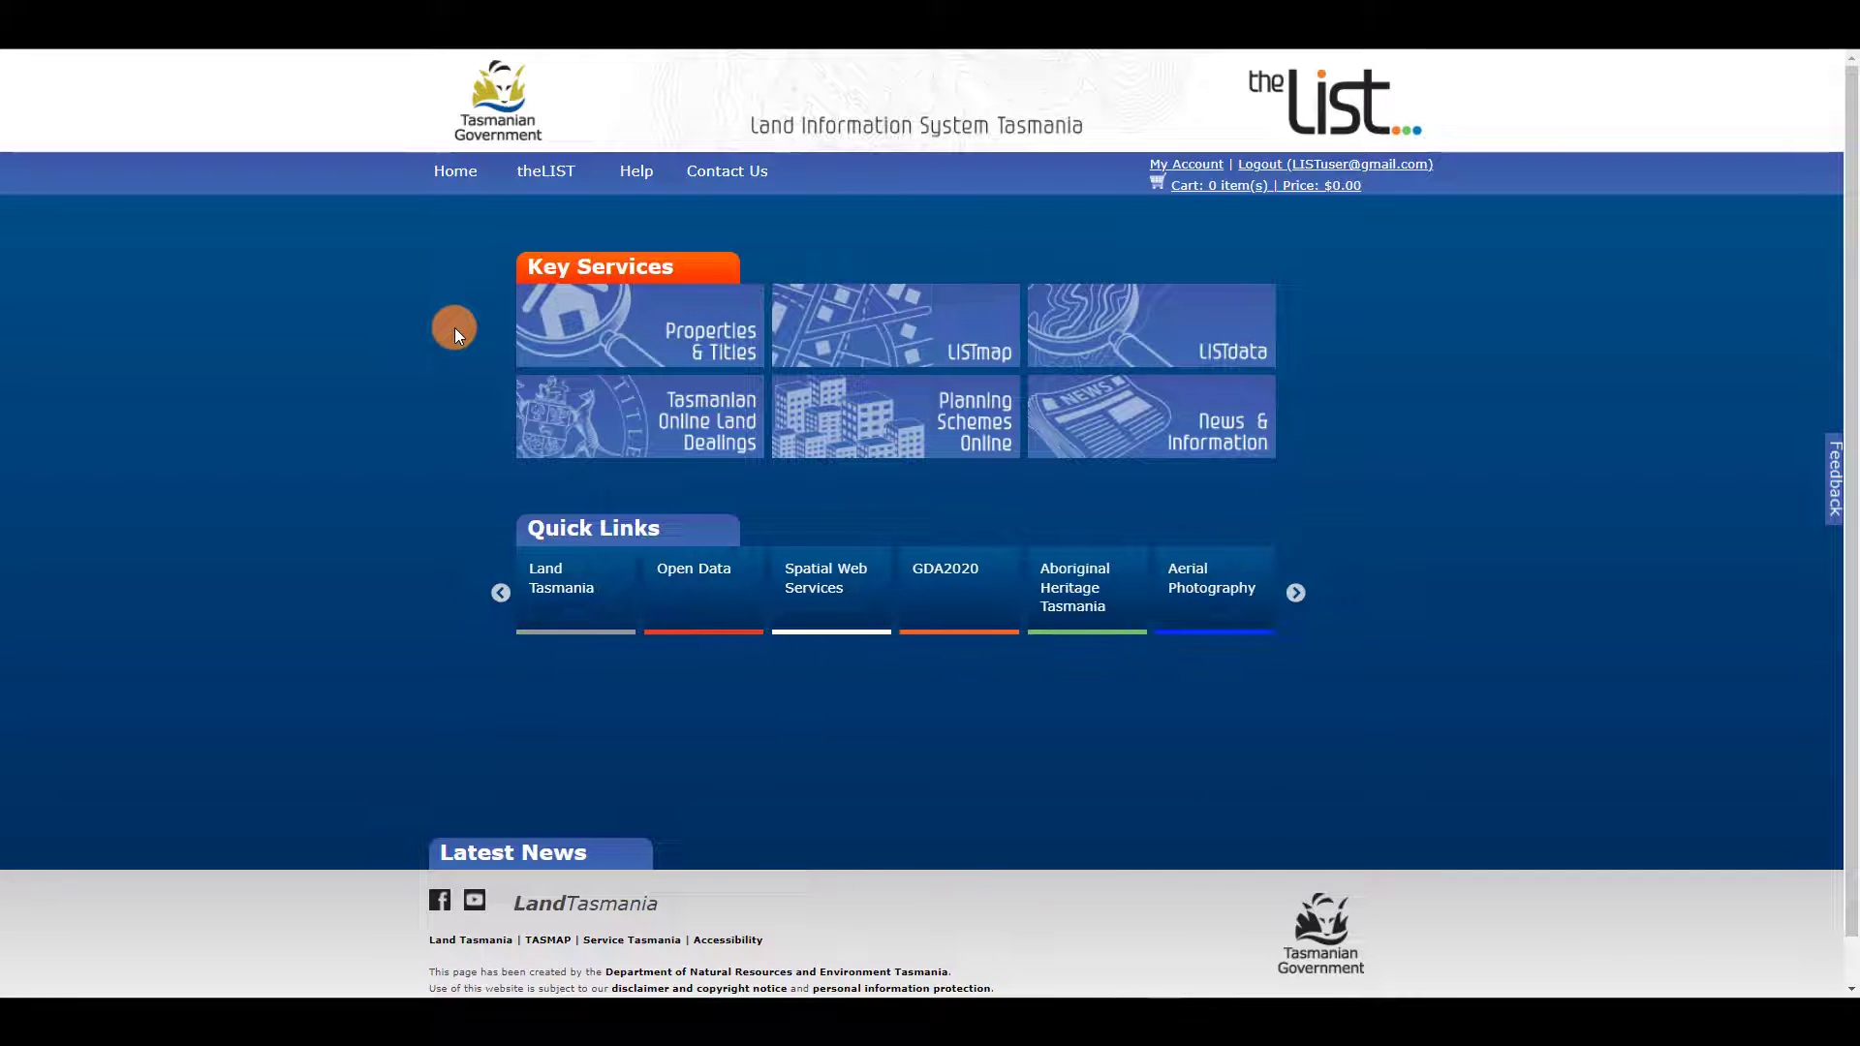
# Launch LISTmap from the Key Services tiles on theLIST home page.
pyautogui.click(917, 334)
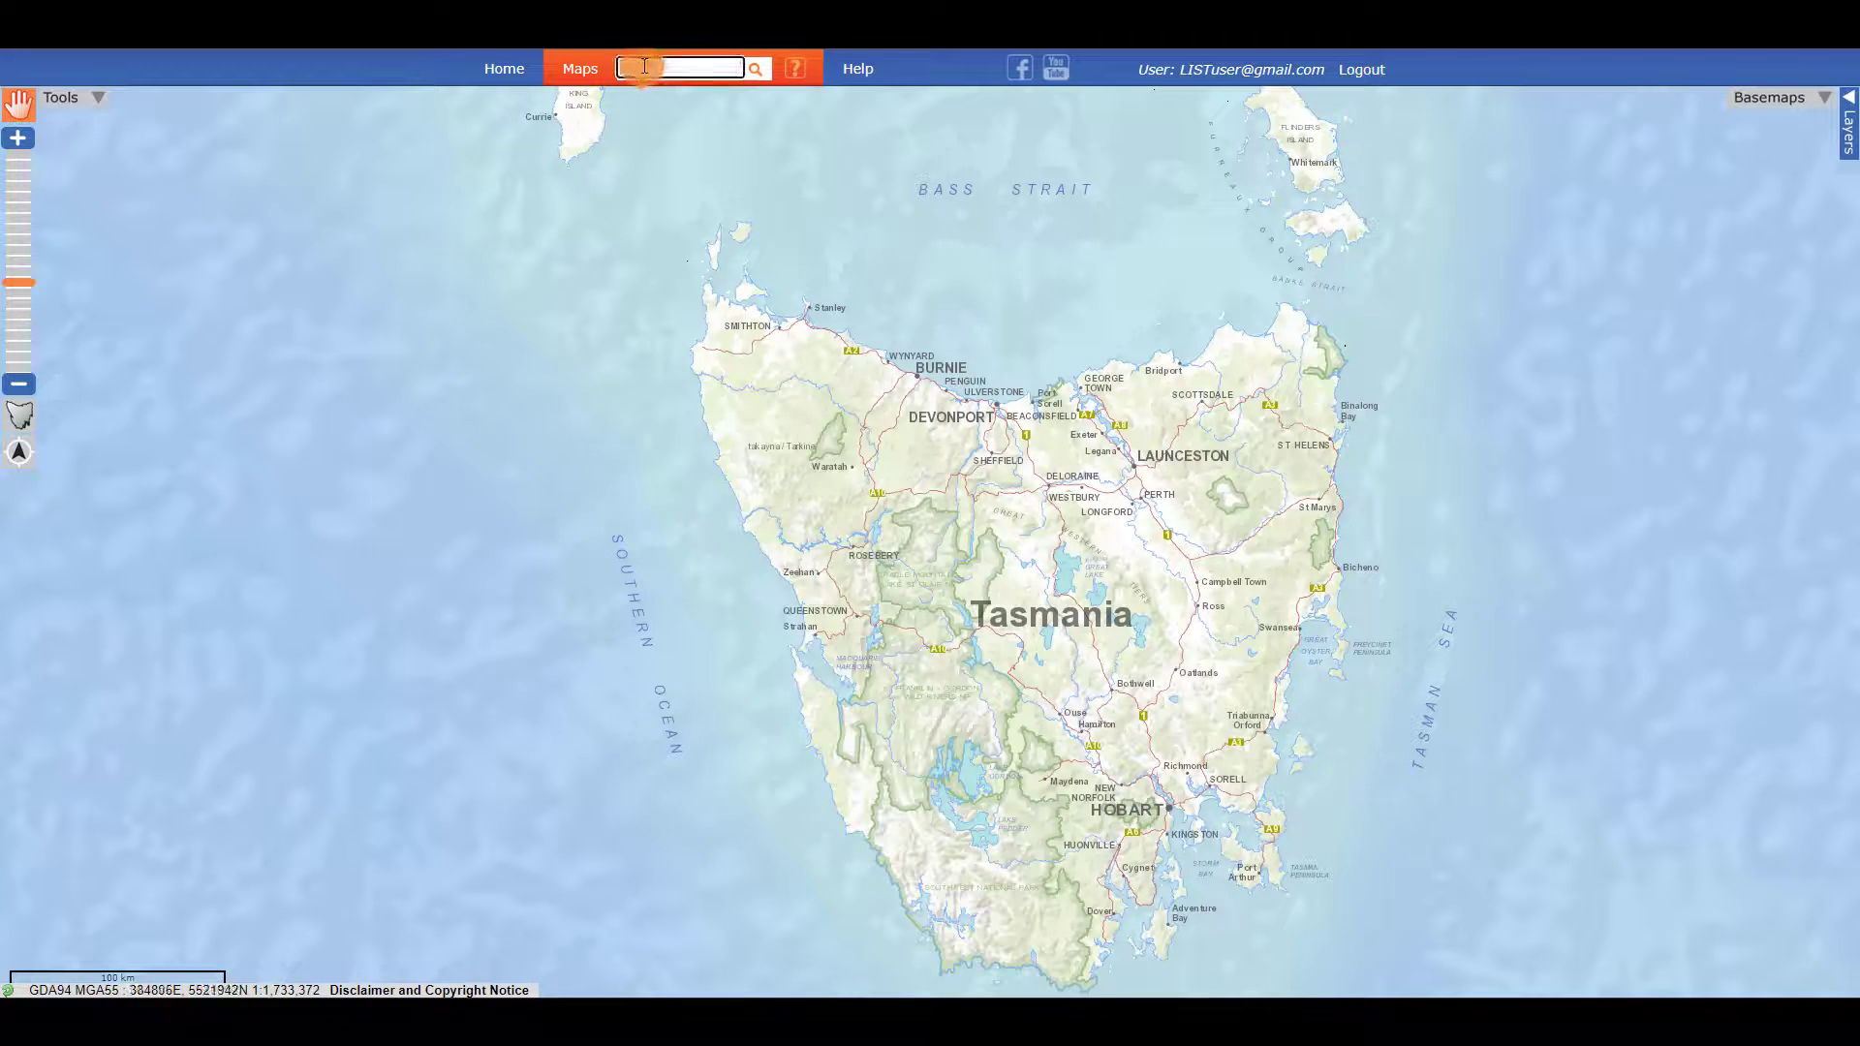
pyautogui.click(641, 67)
pyautogui.write('134 macqu')
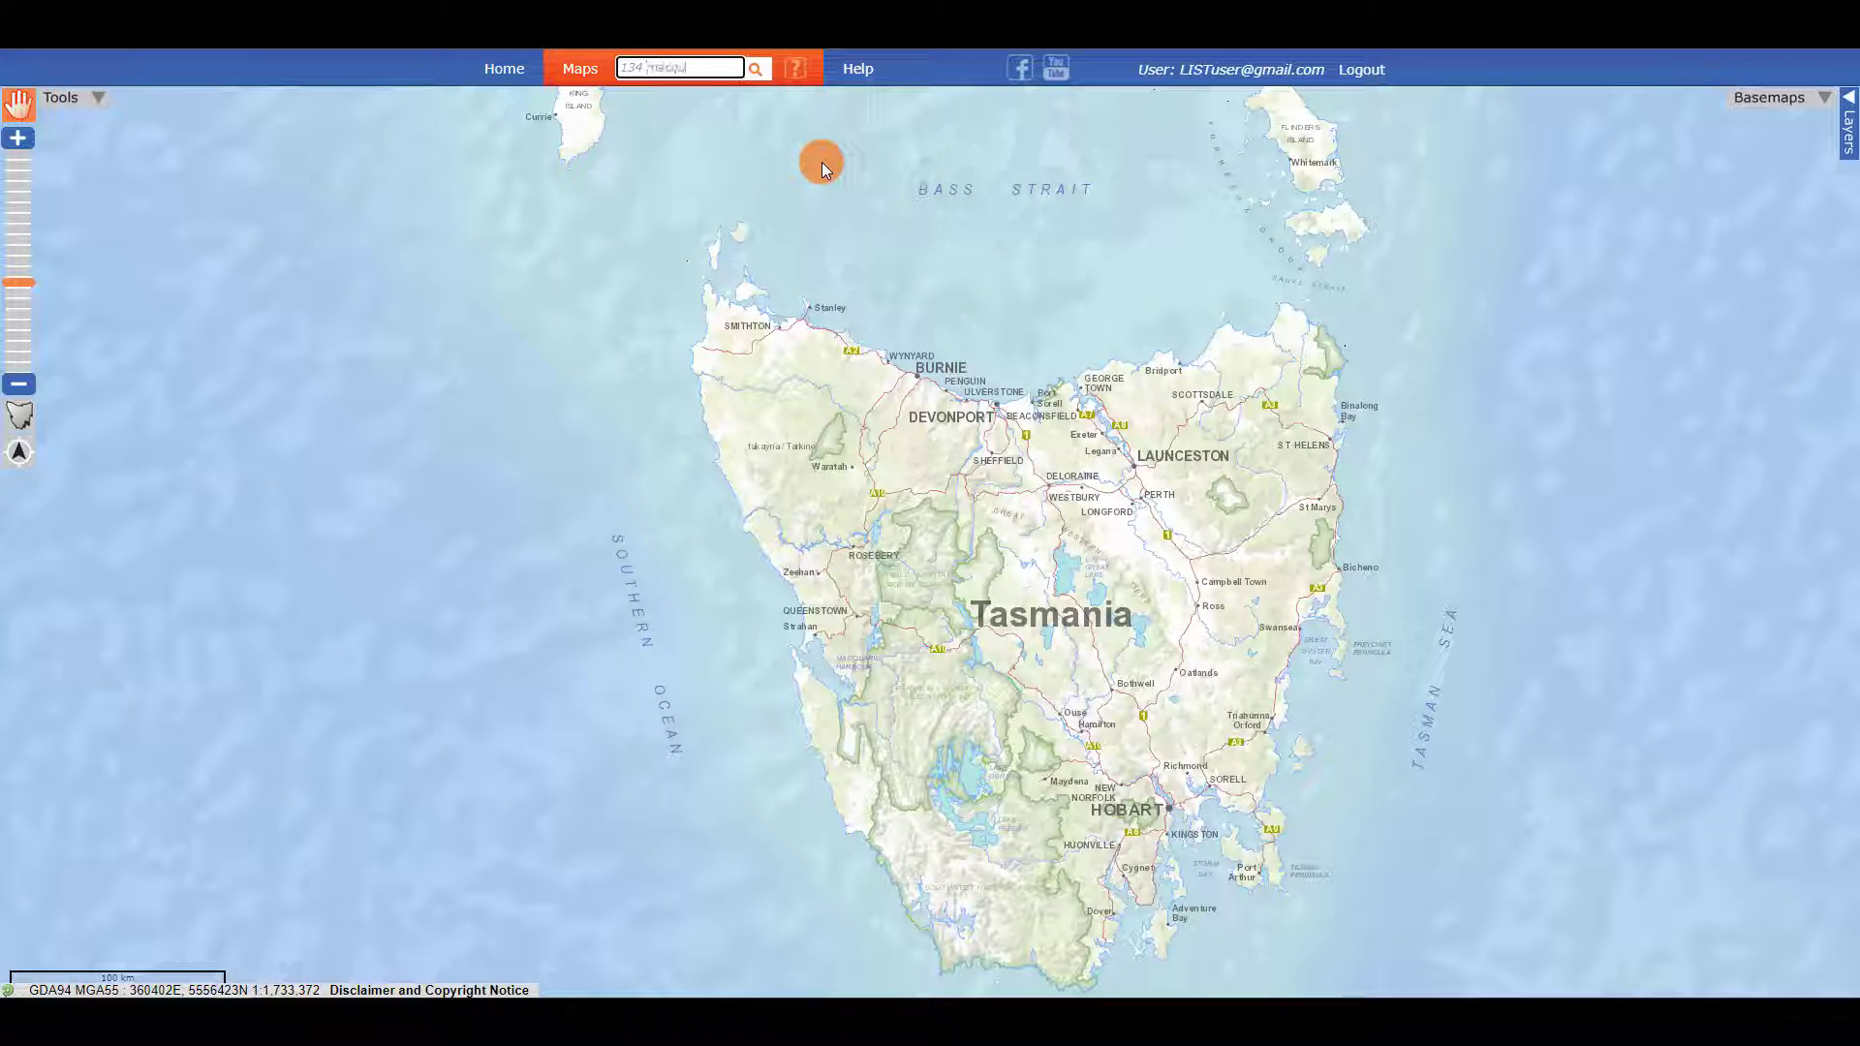
pyautogui.write('arie st')
pyautogui.click(752, 73)
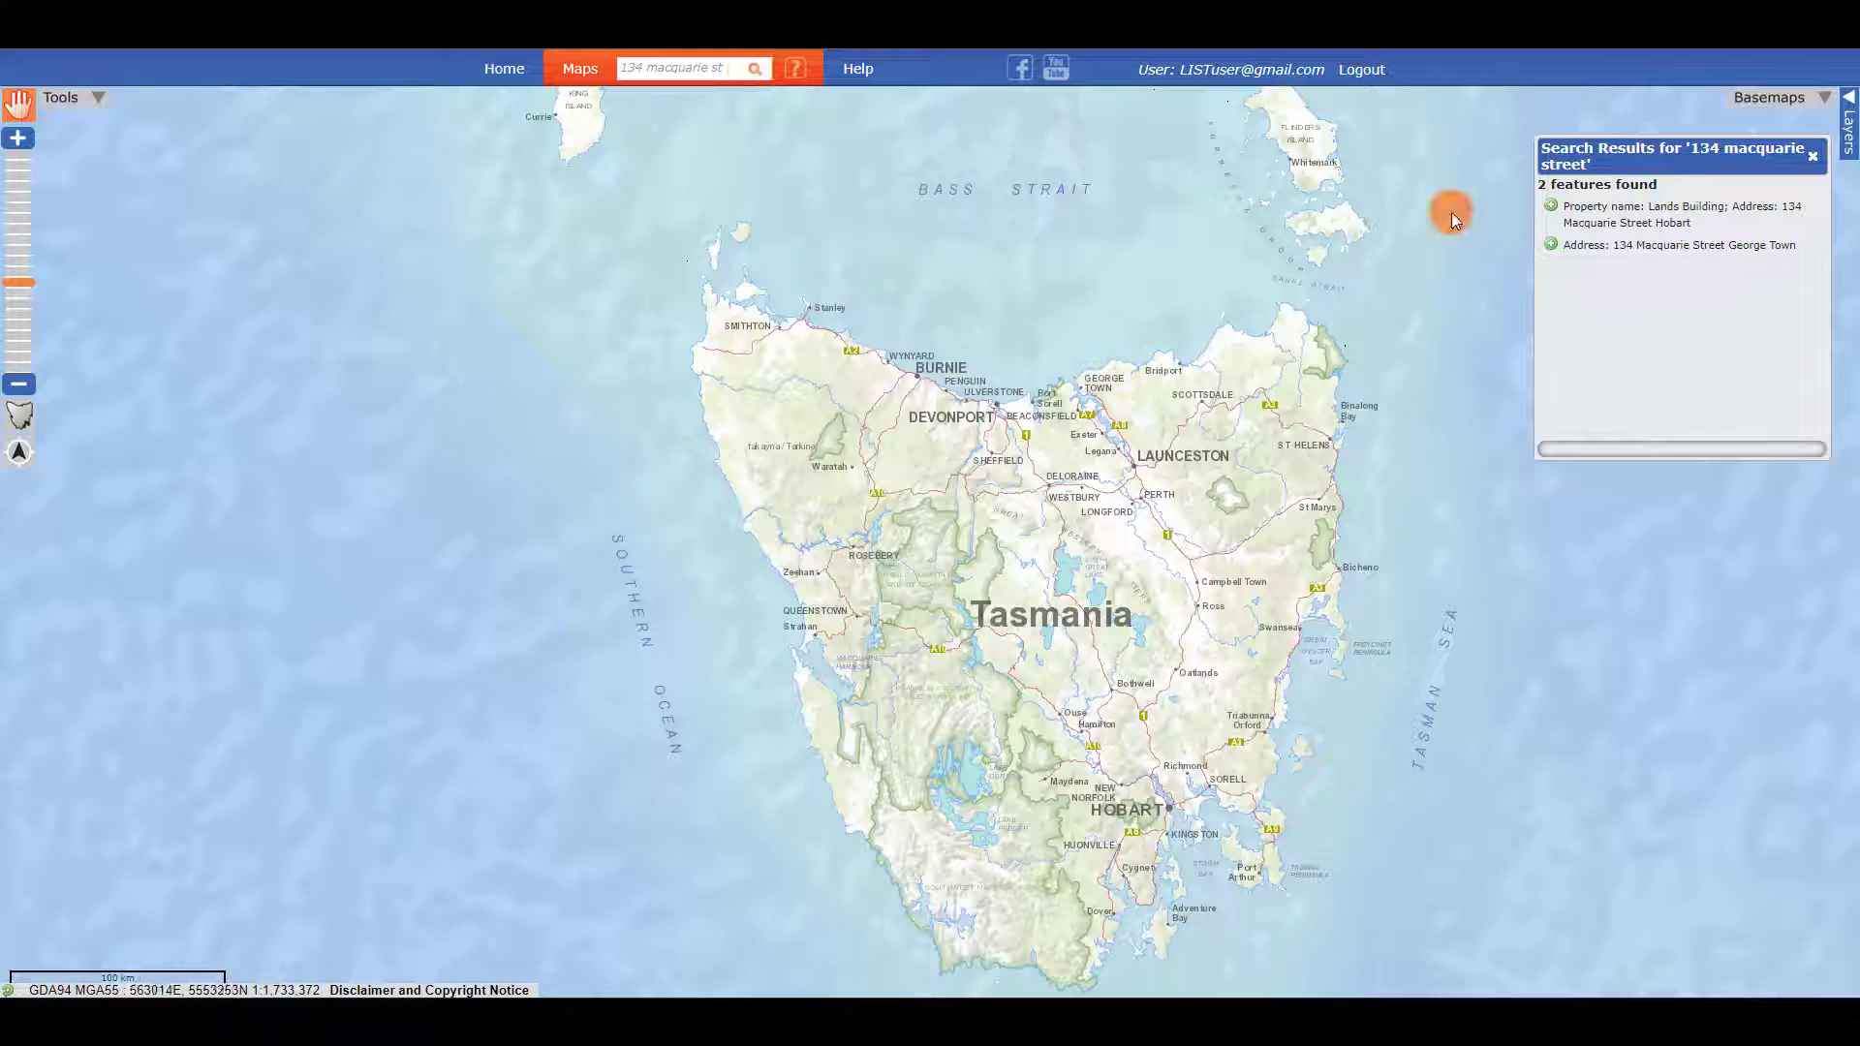
# Go to the Hobart result and zoom and pan until building 134 is centred and readable.
pyautogui.click(1628, 222)
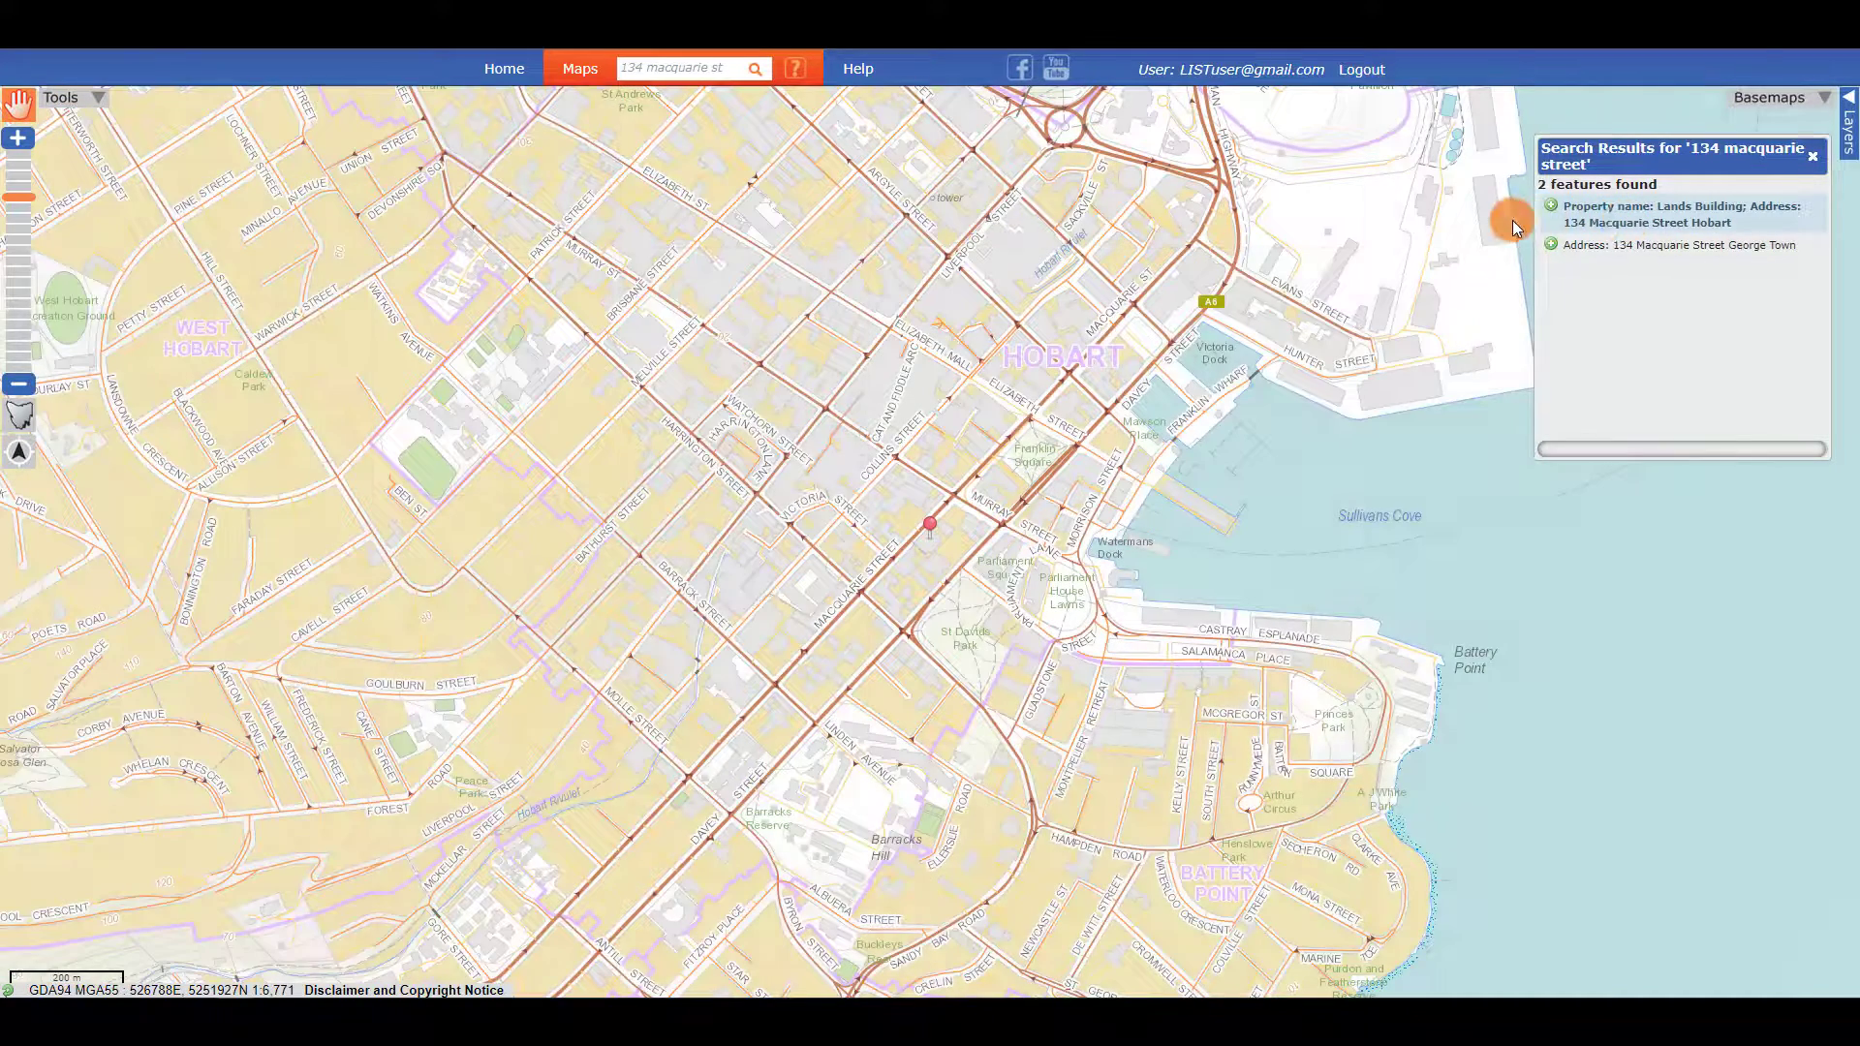
pyautogui.click(18, 137)
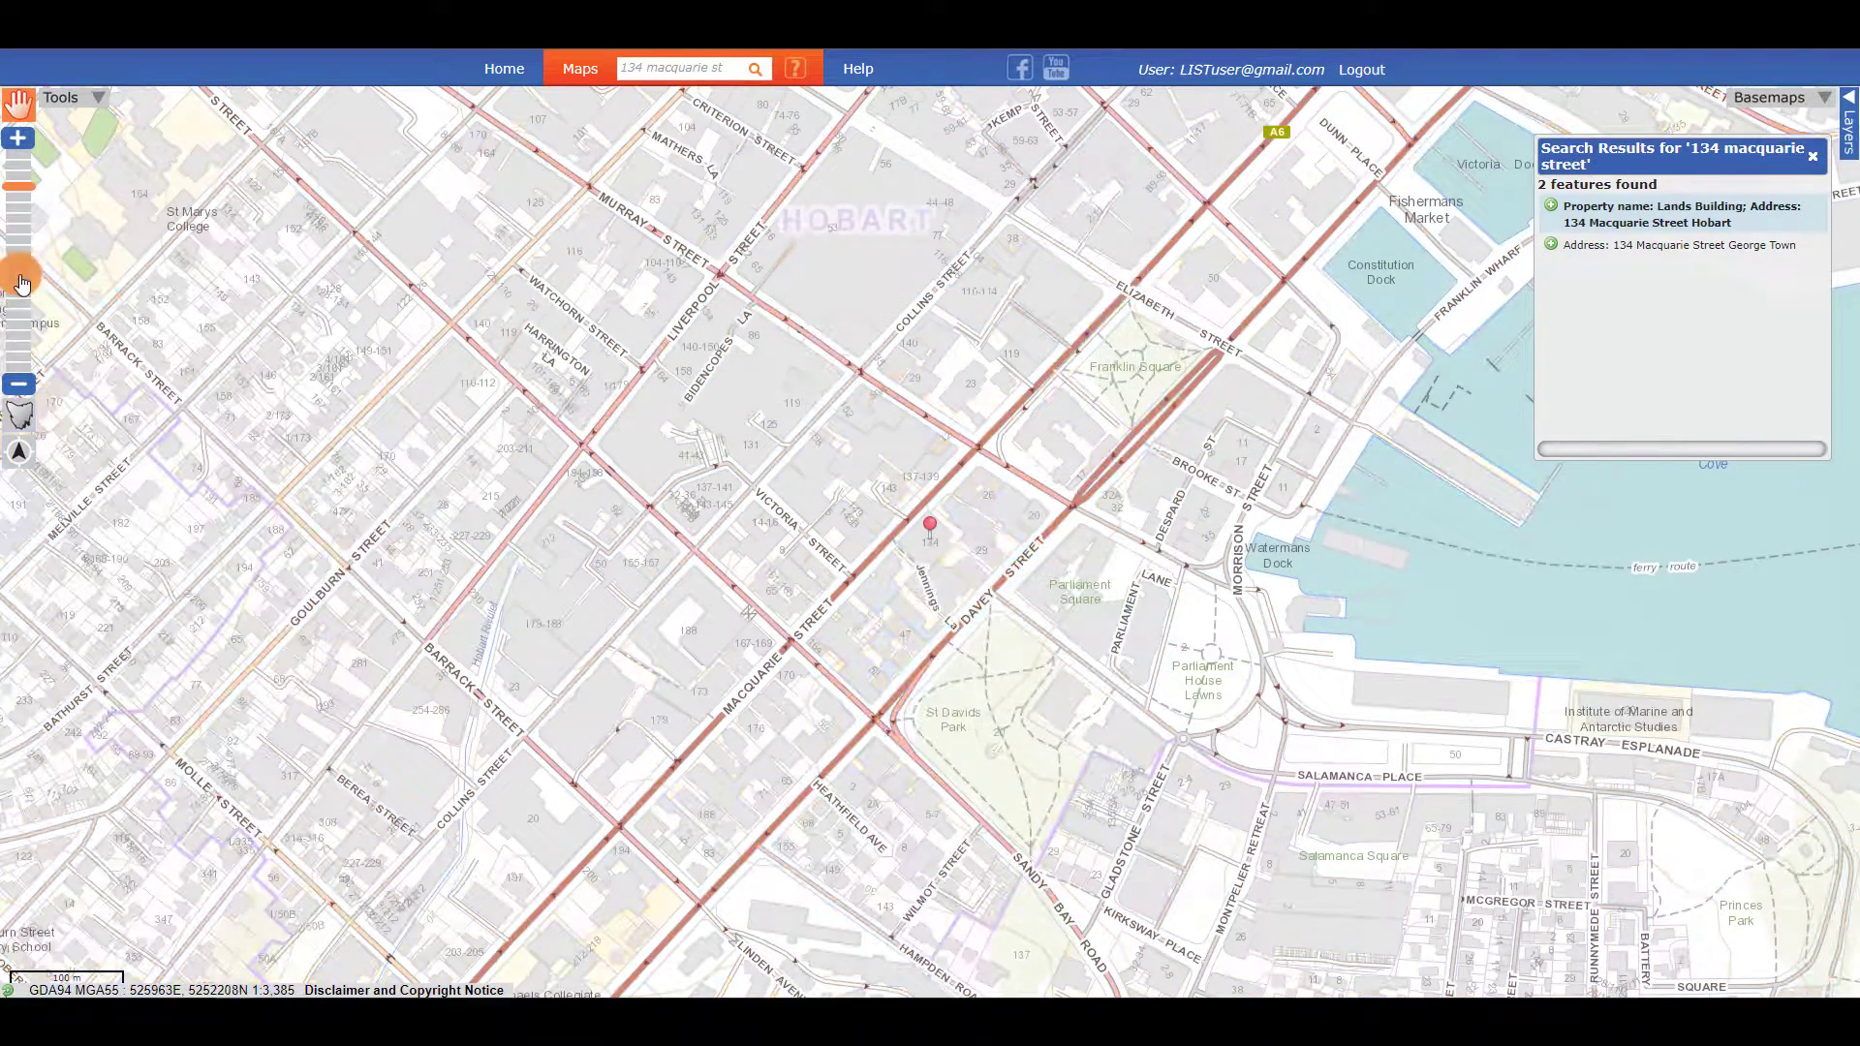
pyautogui.click(18, 392)
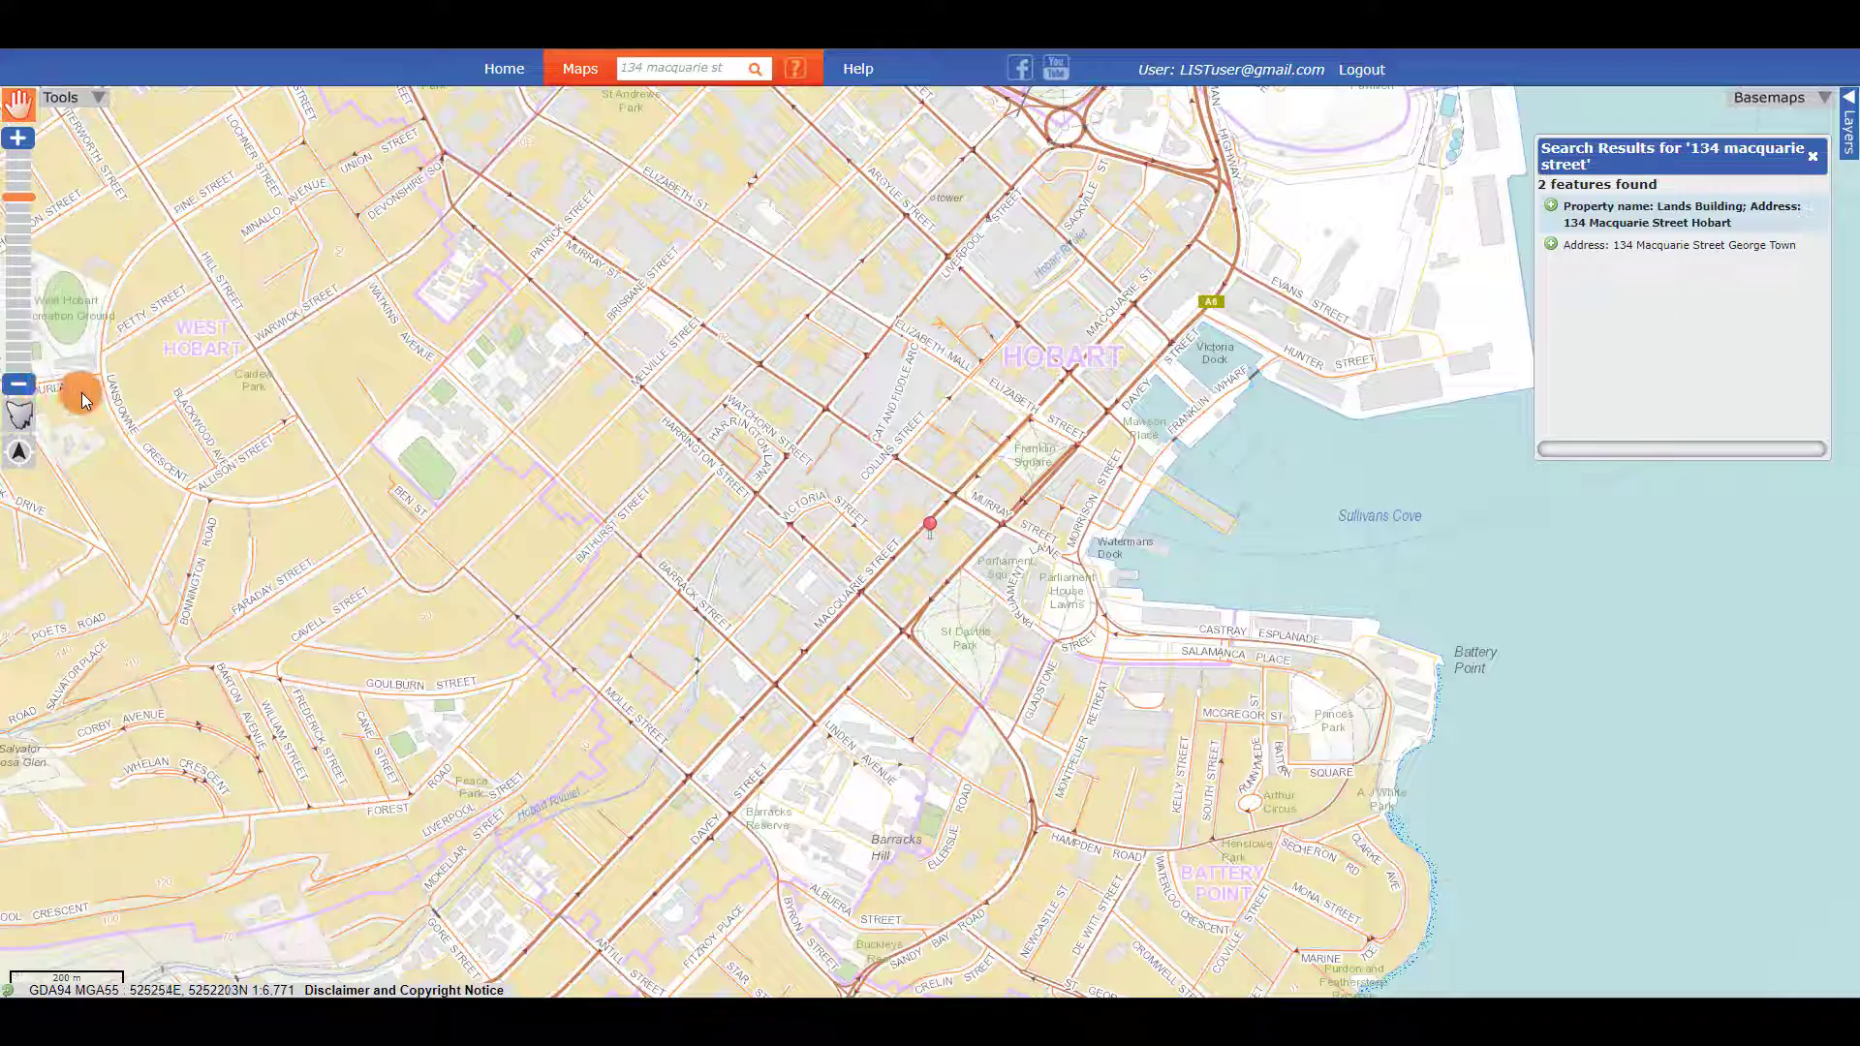
pyautogui.scroll(1, 82, 394)
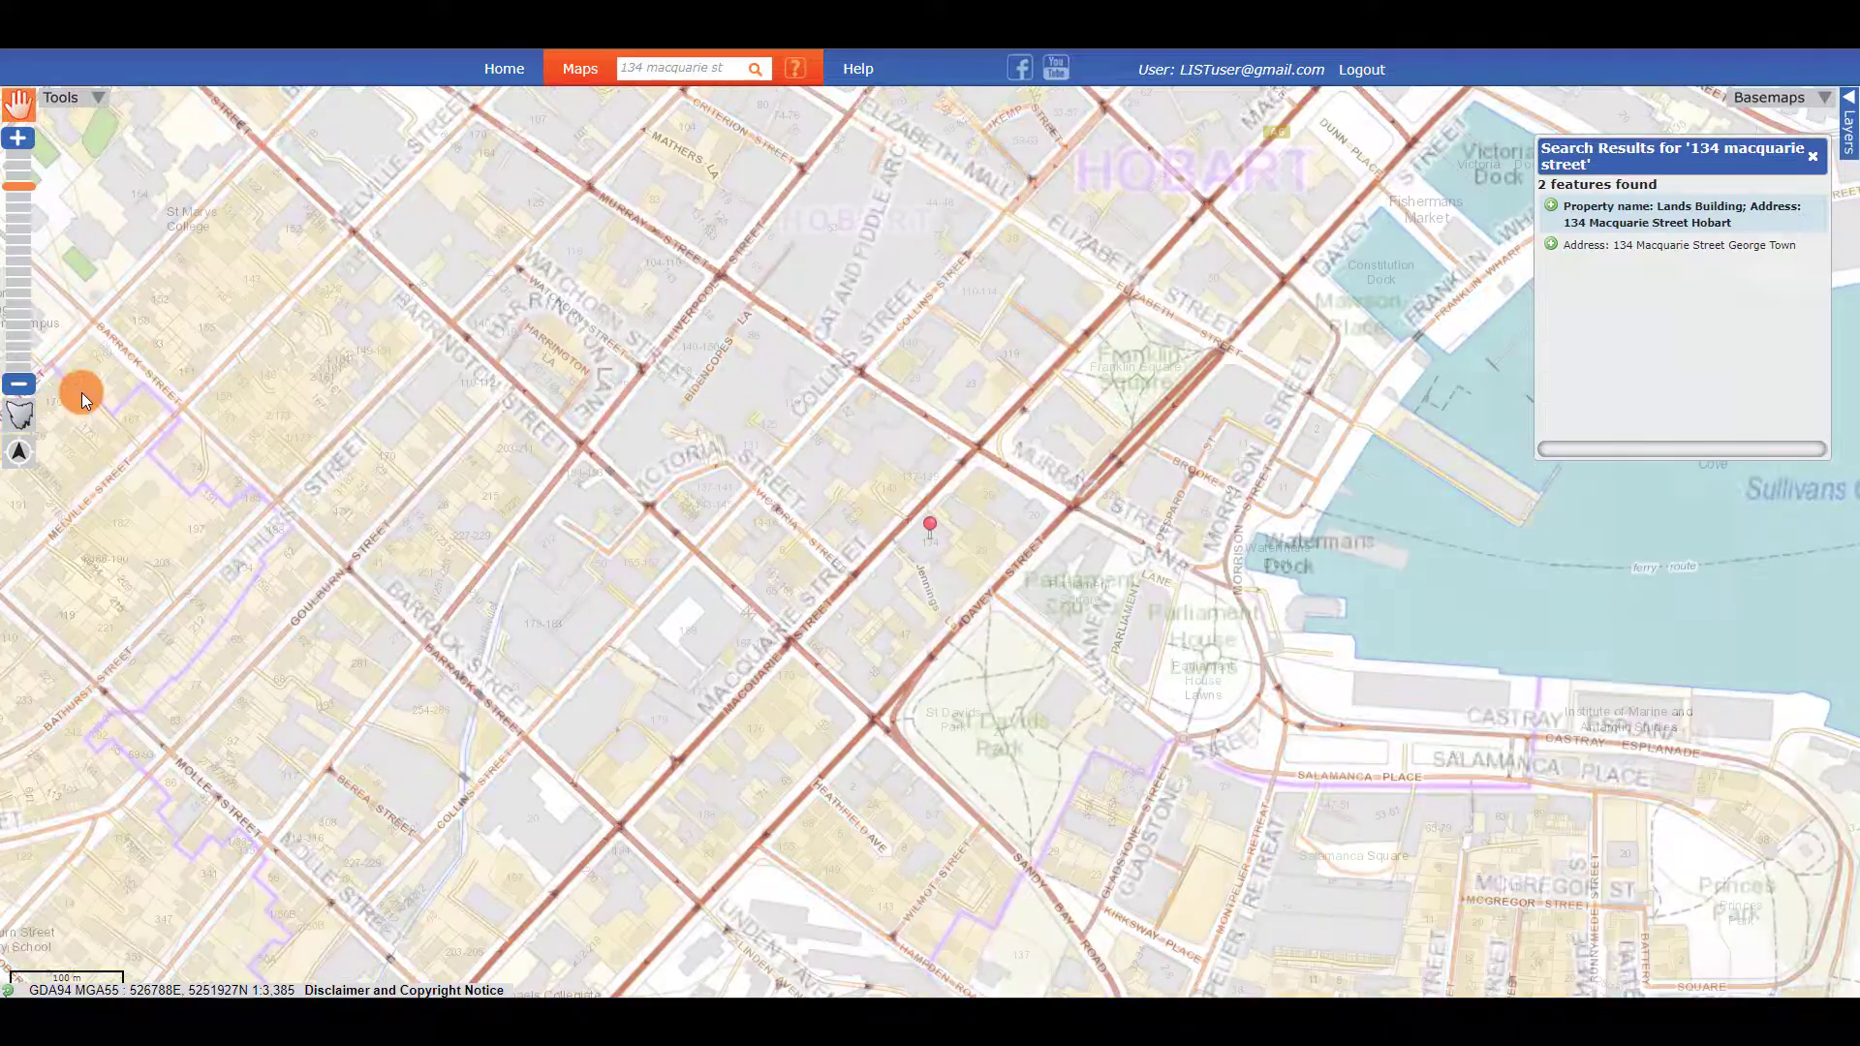
pyautogui.scroll(1, 82, 392)
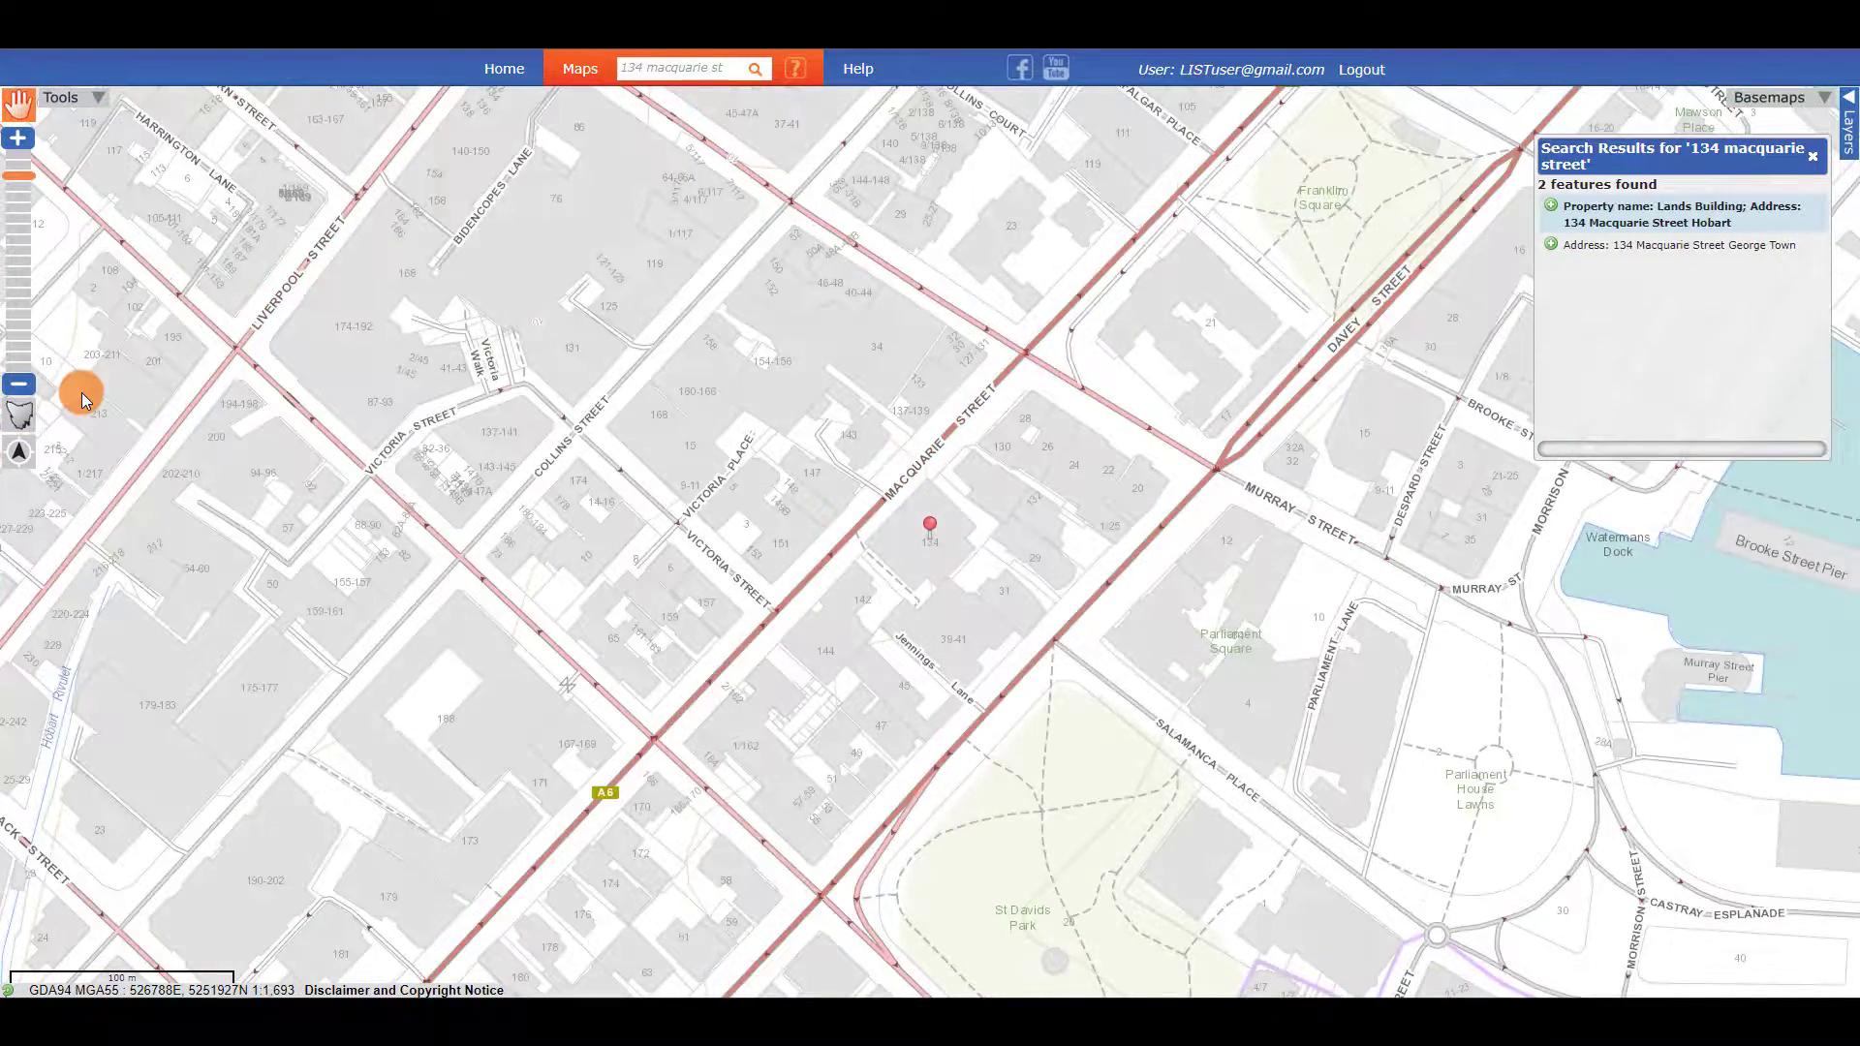
pyautogui.scroll(-1, 81, 393)
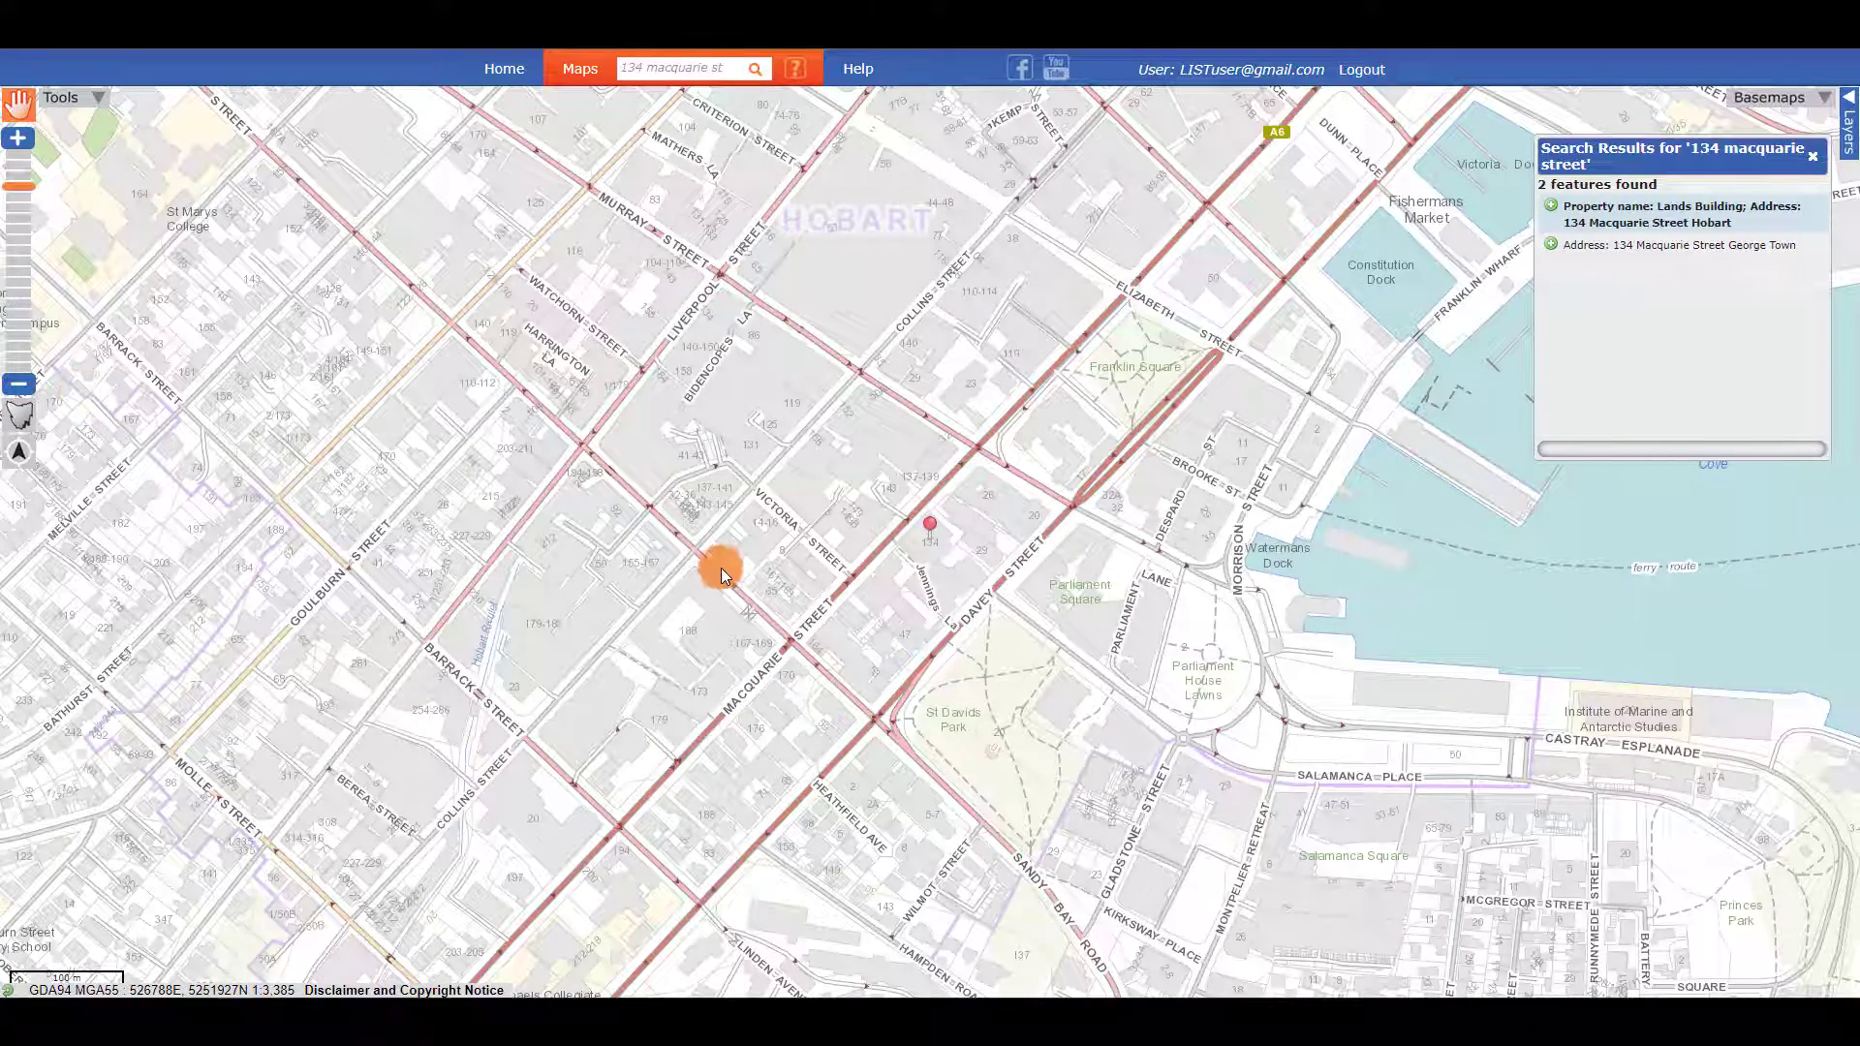
pyautogui.scroll(3, 899, 572)
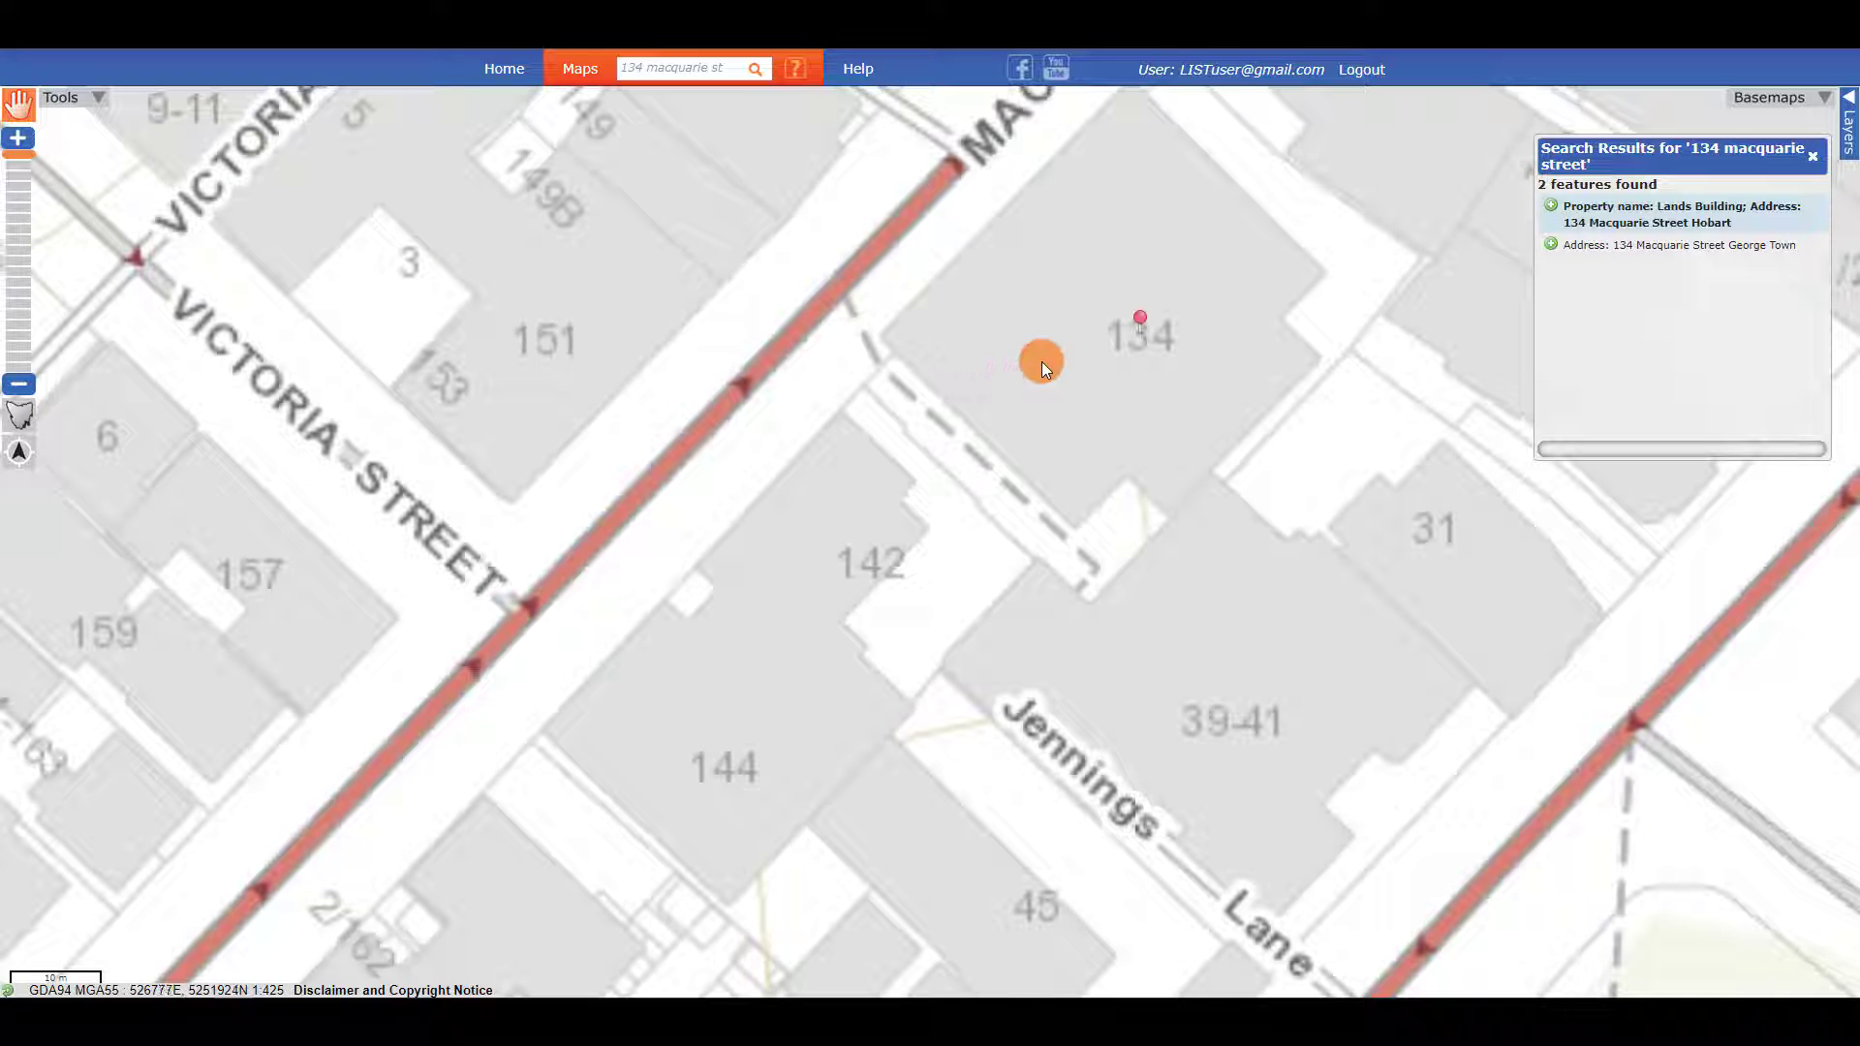
pyautogui.moveTo(1043, 363); pyautogui.dragTo(665, 640)
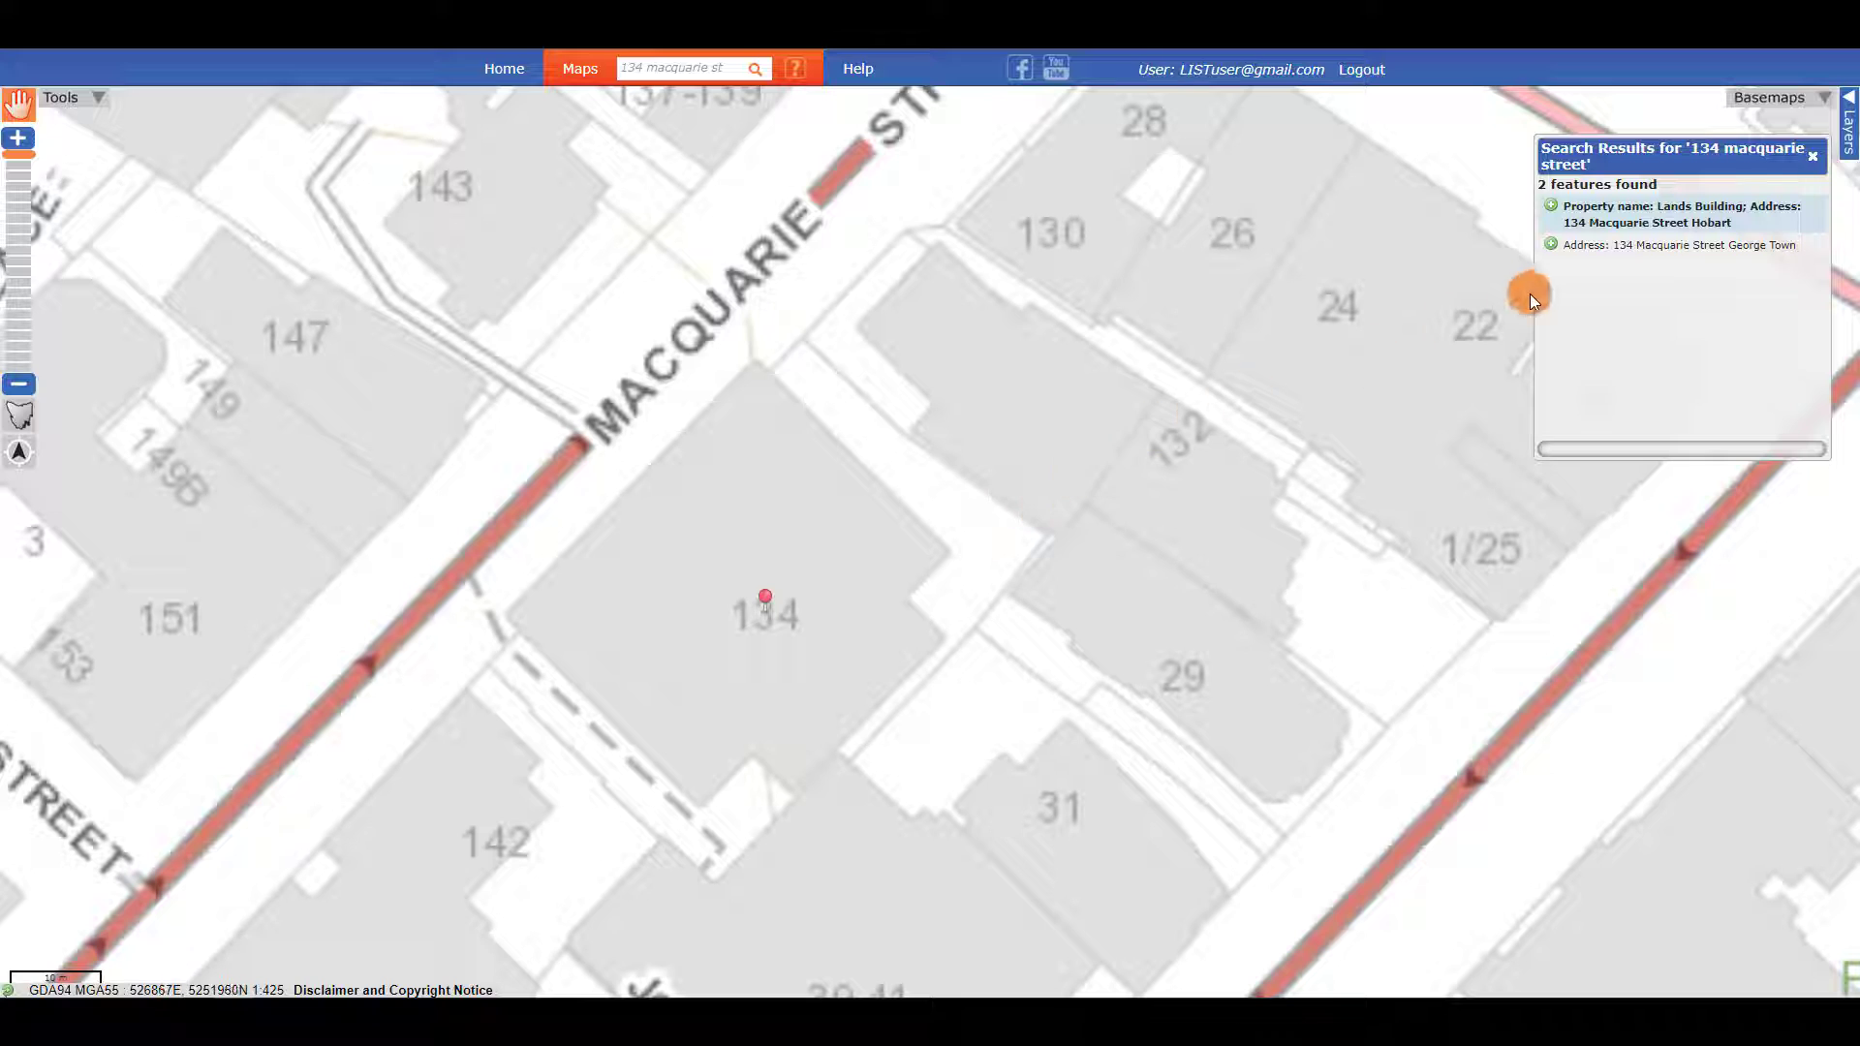
# Dismiss the search results, try the State Aerial Photo basemap, then choose Topographic Grey.
pyautogui.click(1814, 170)
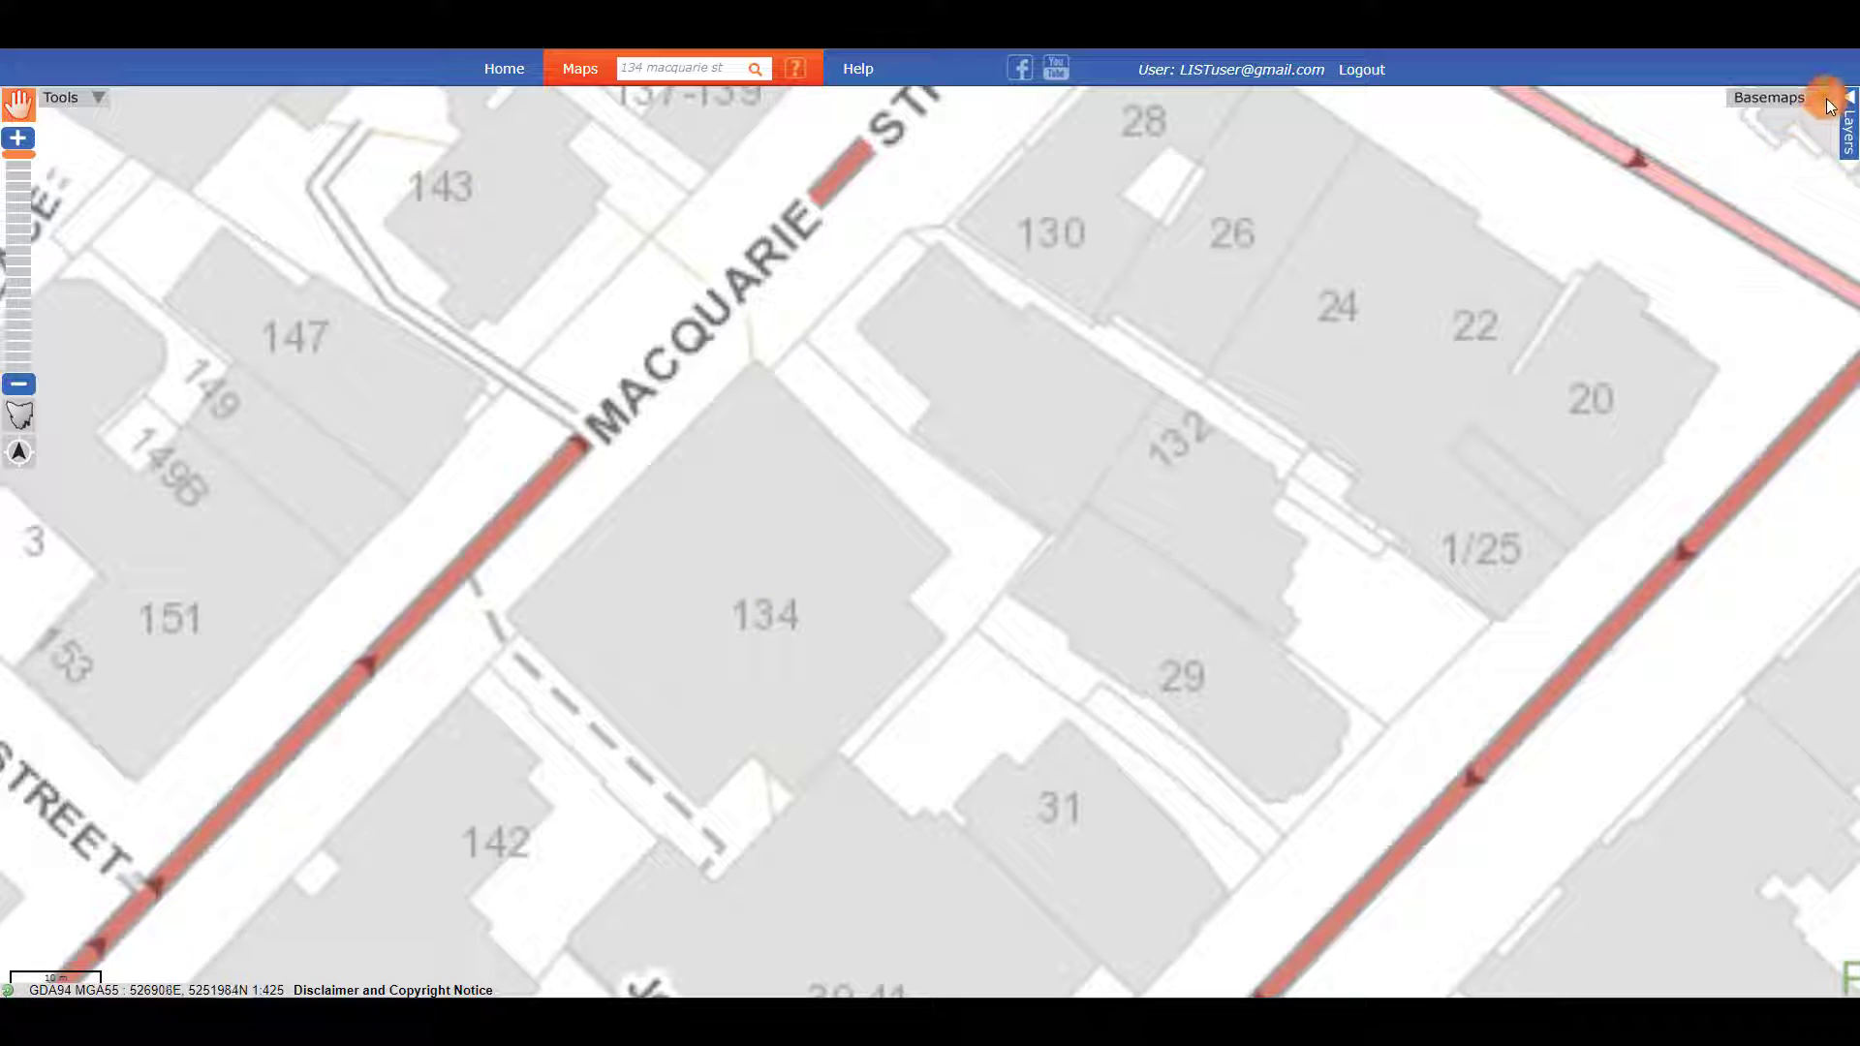
pyautogui.click(1774, 98)
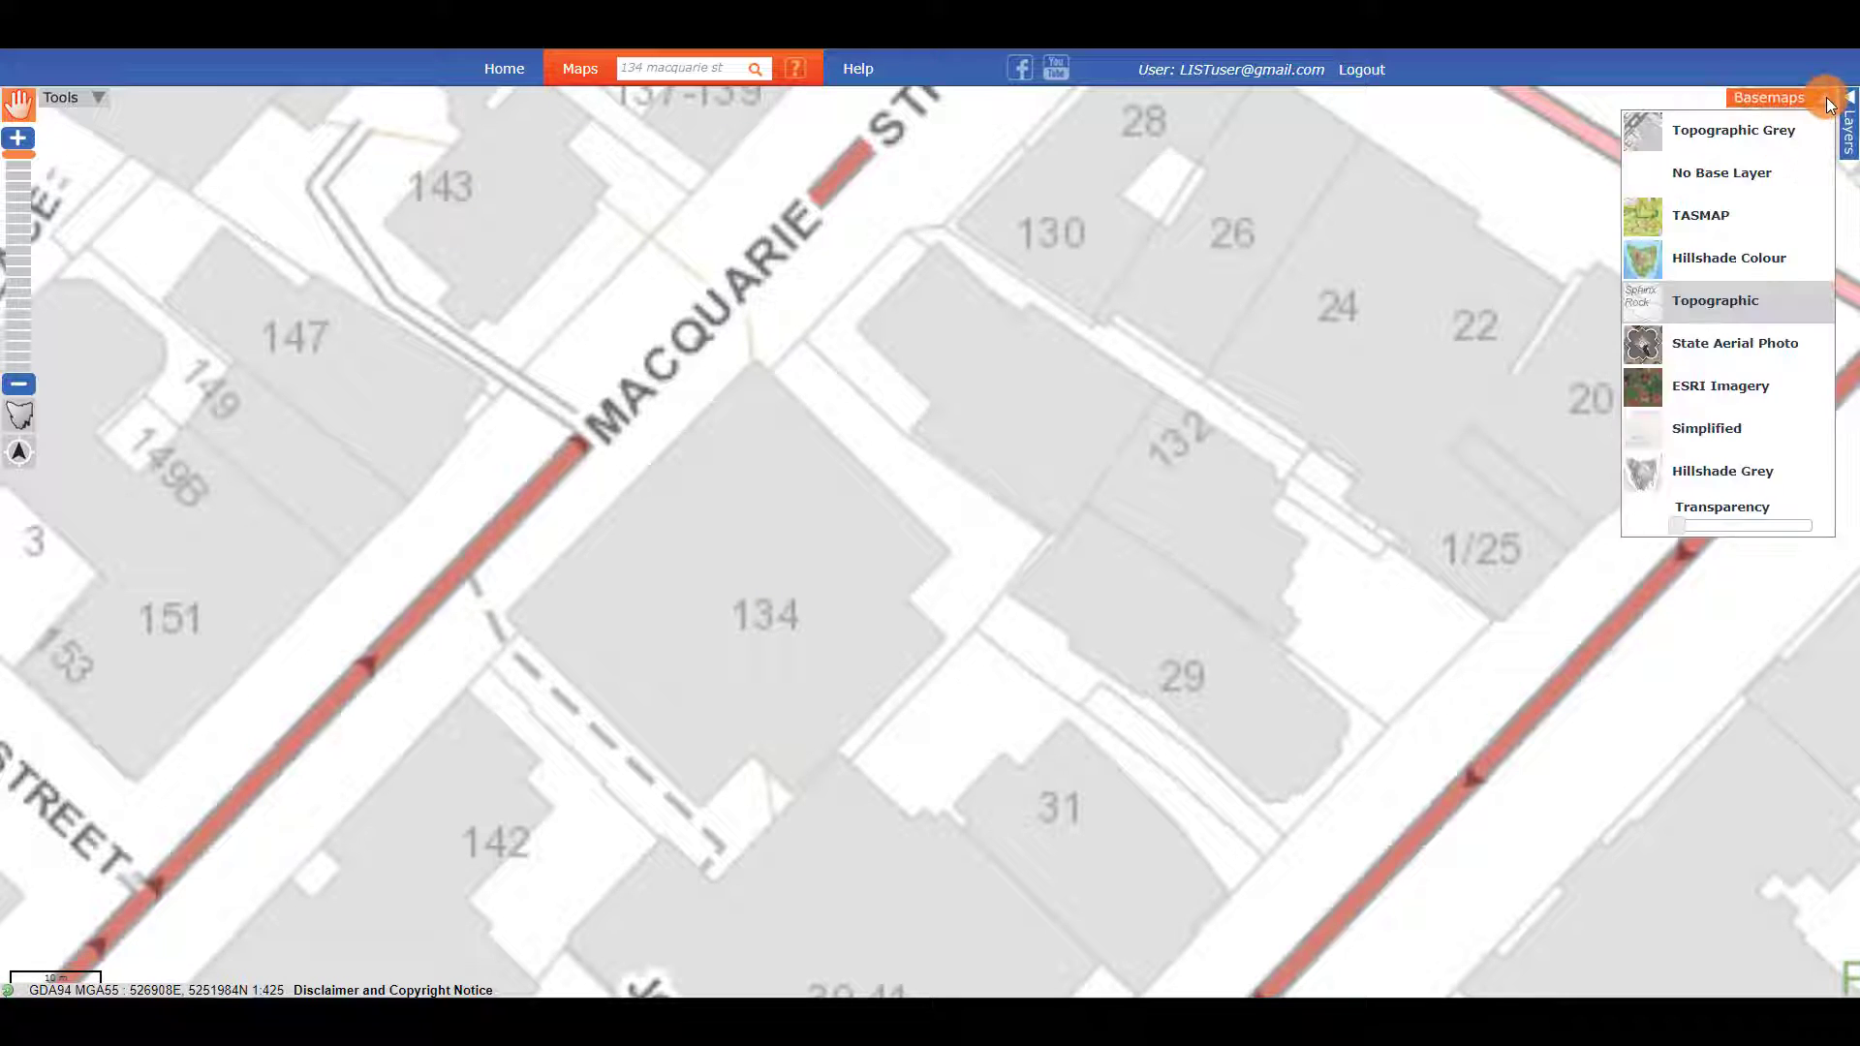
pyautogui.click(1751, 342)
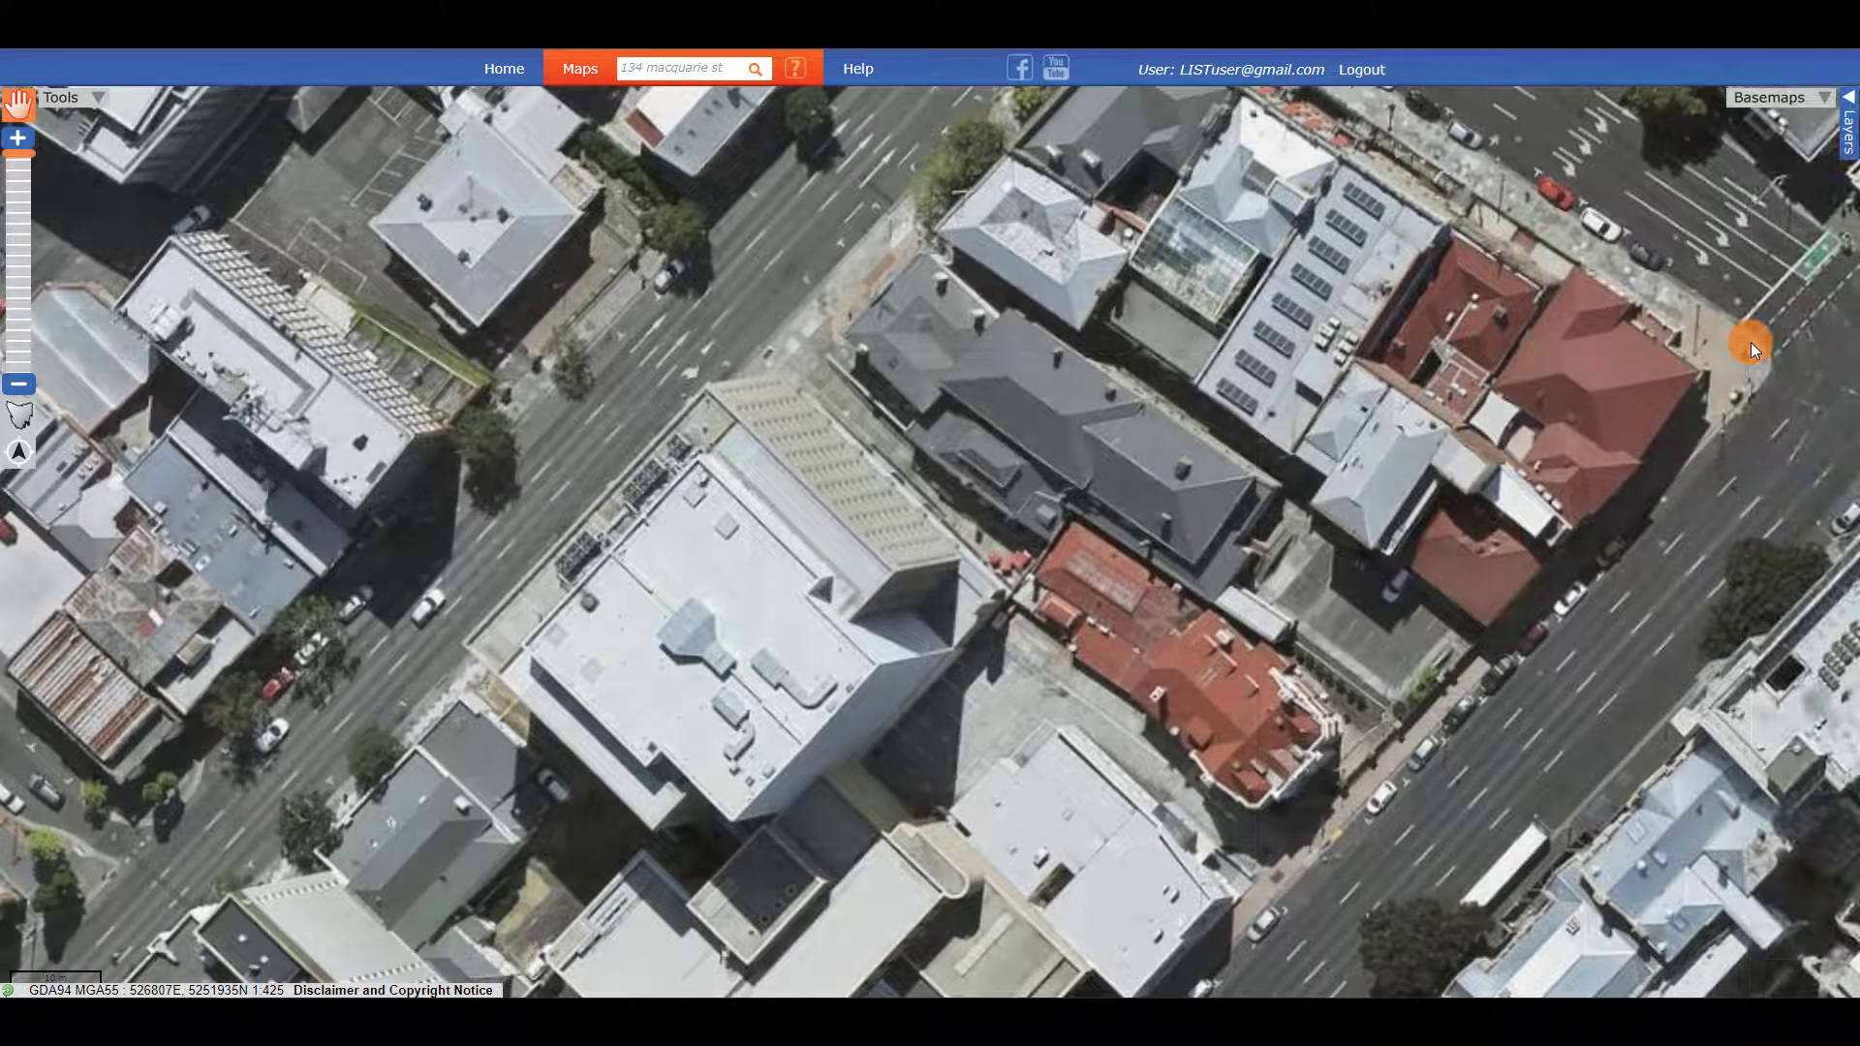
pyautogui.click(1751, 342)
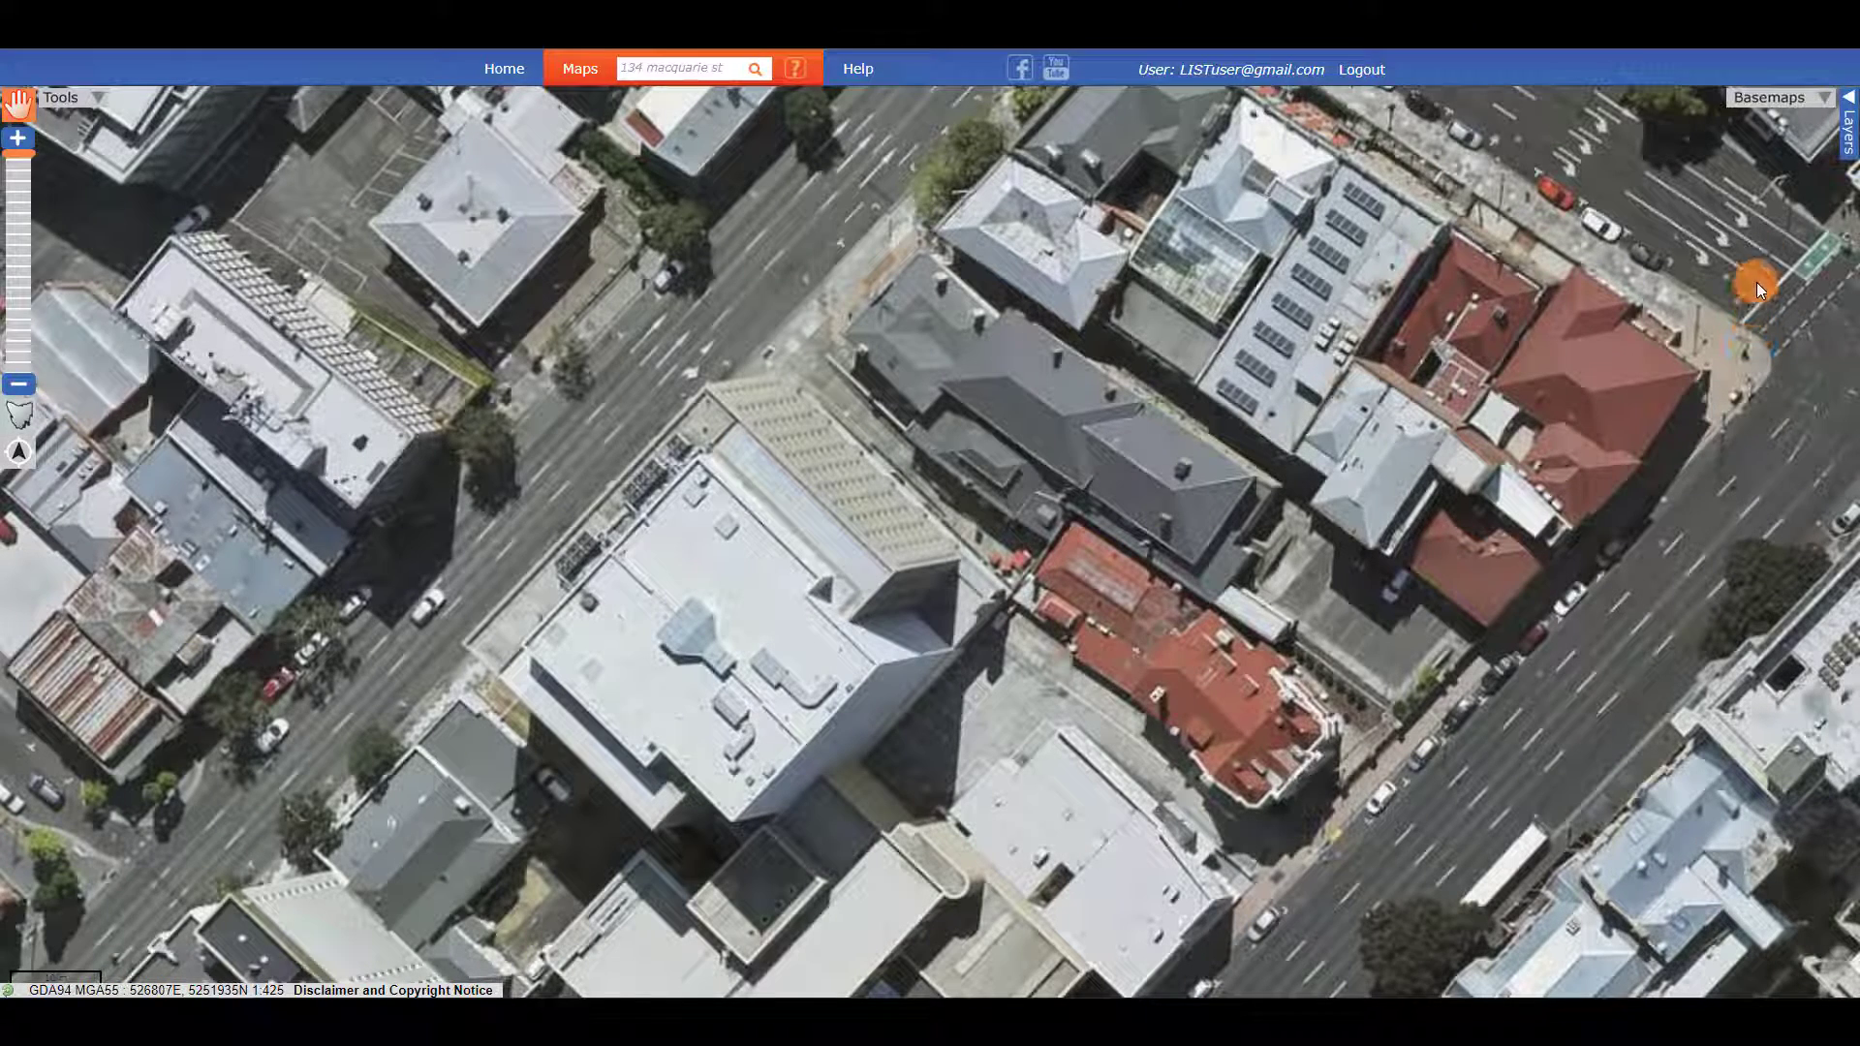
pyautogui.click(1823, 97)
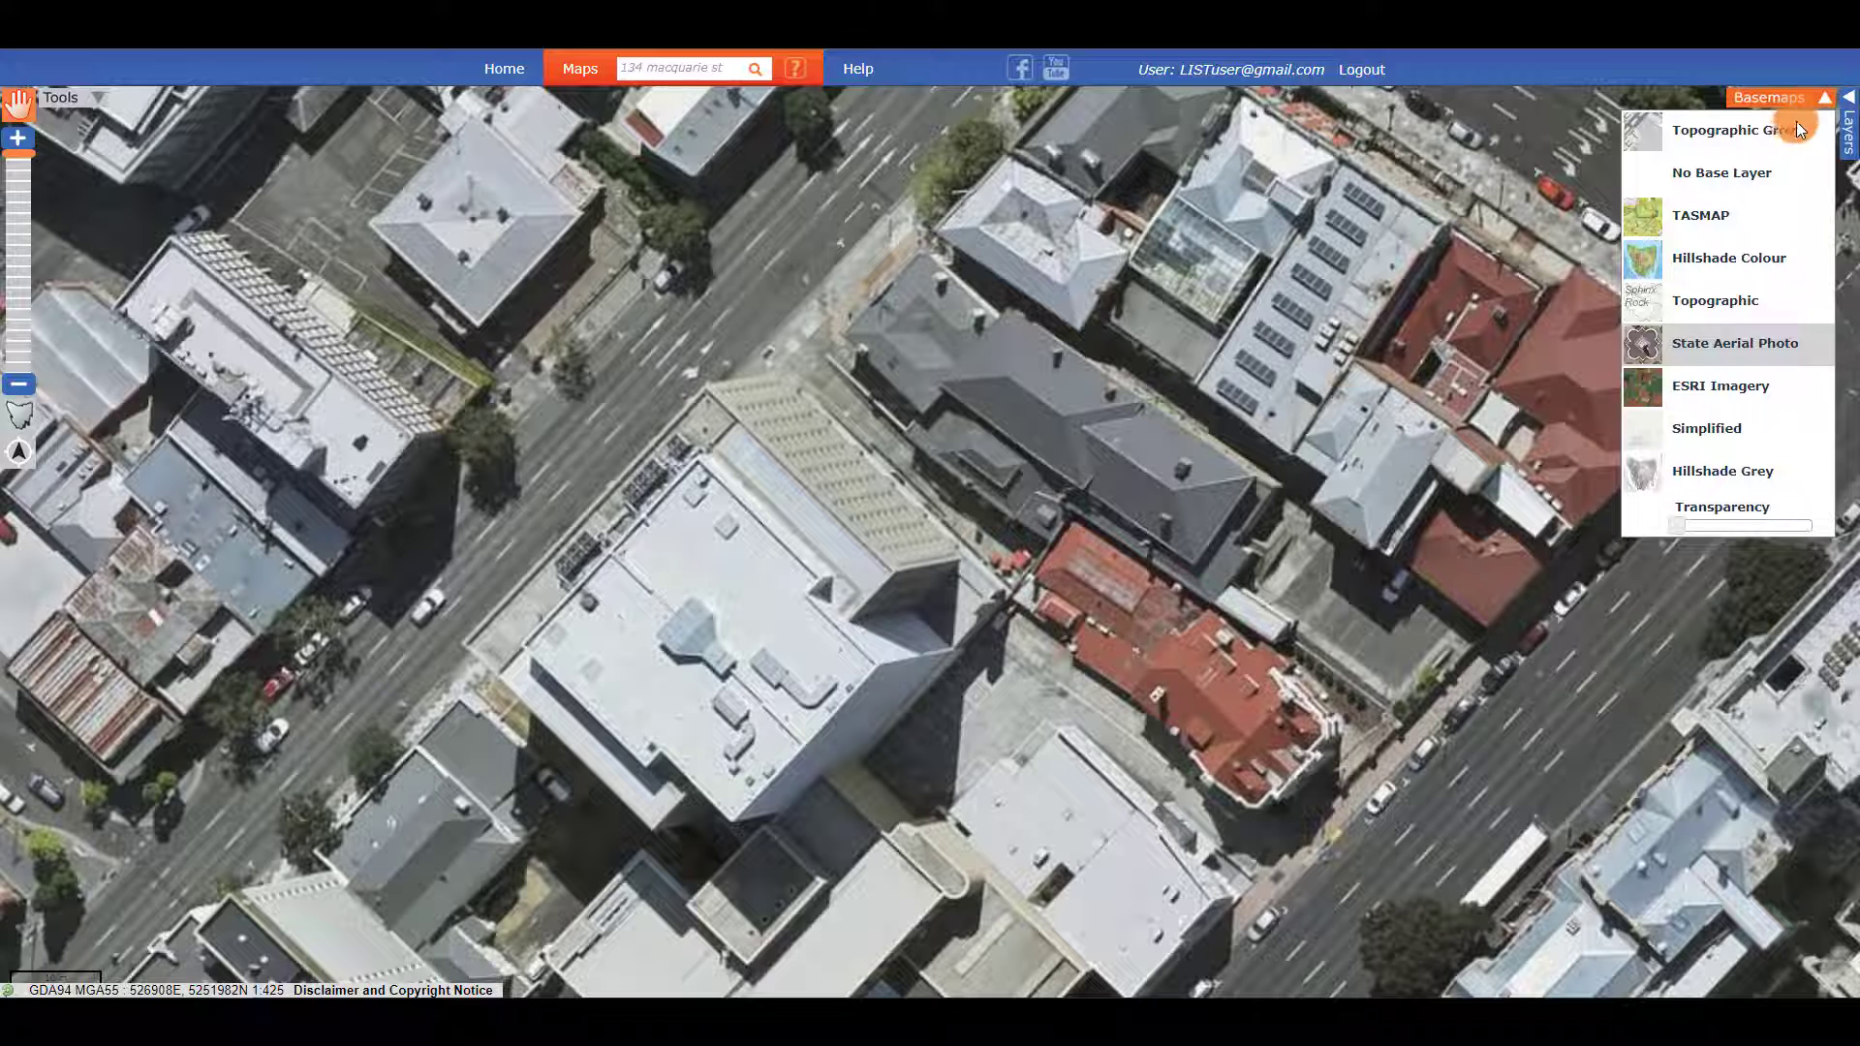
pyautogui.click(1745, 132)
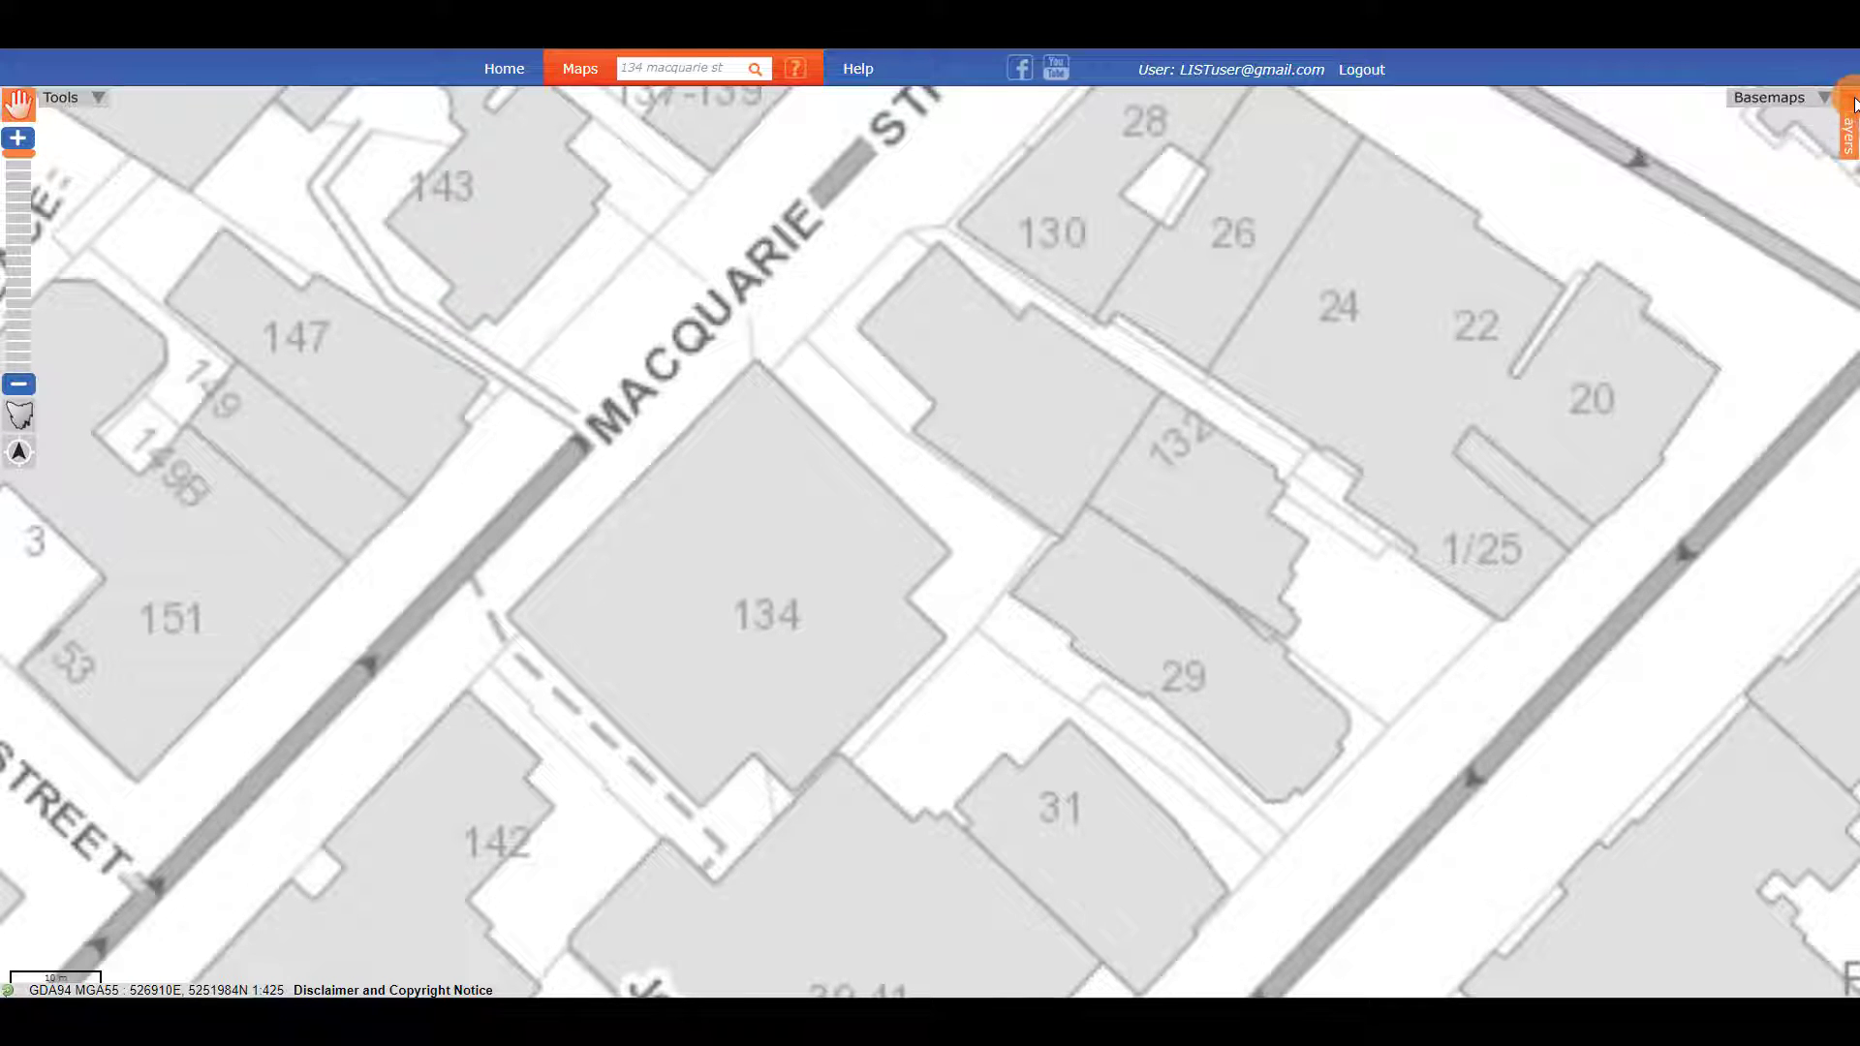
# Add the Cadastral Parcels layer from Land Parcel and Property > Cadastre and close the layer manager.
pyautogui.click(1854, 100)
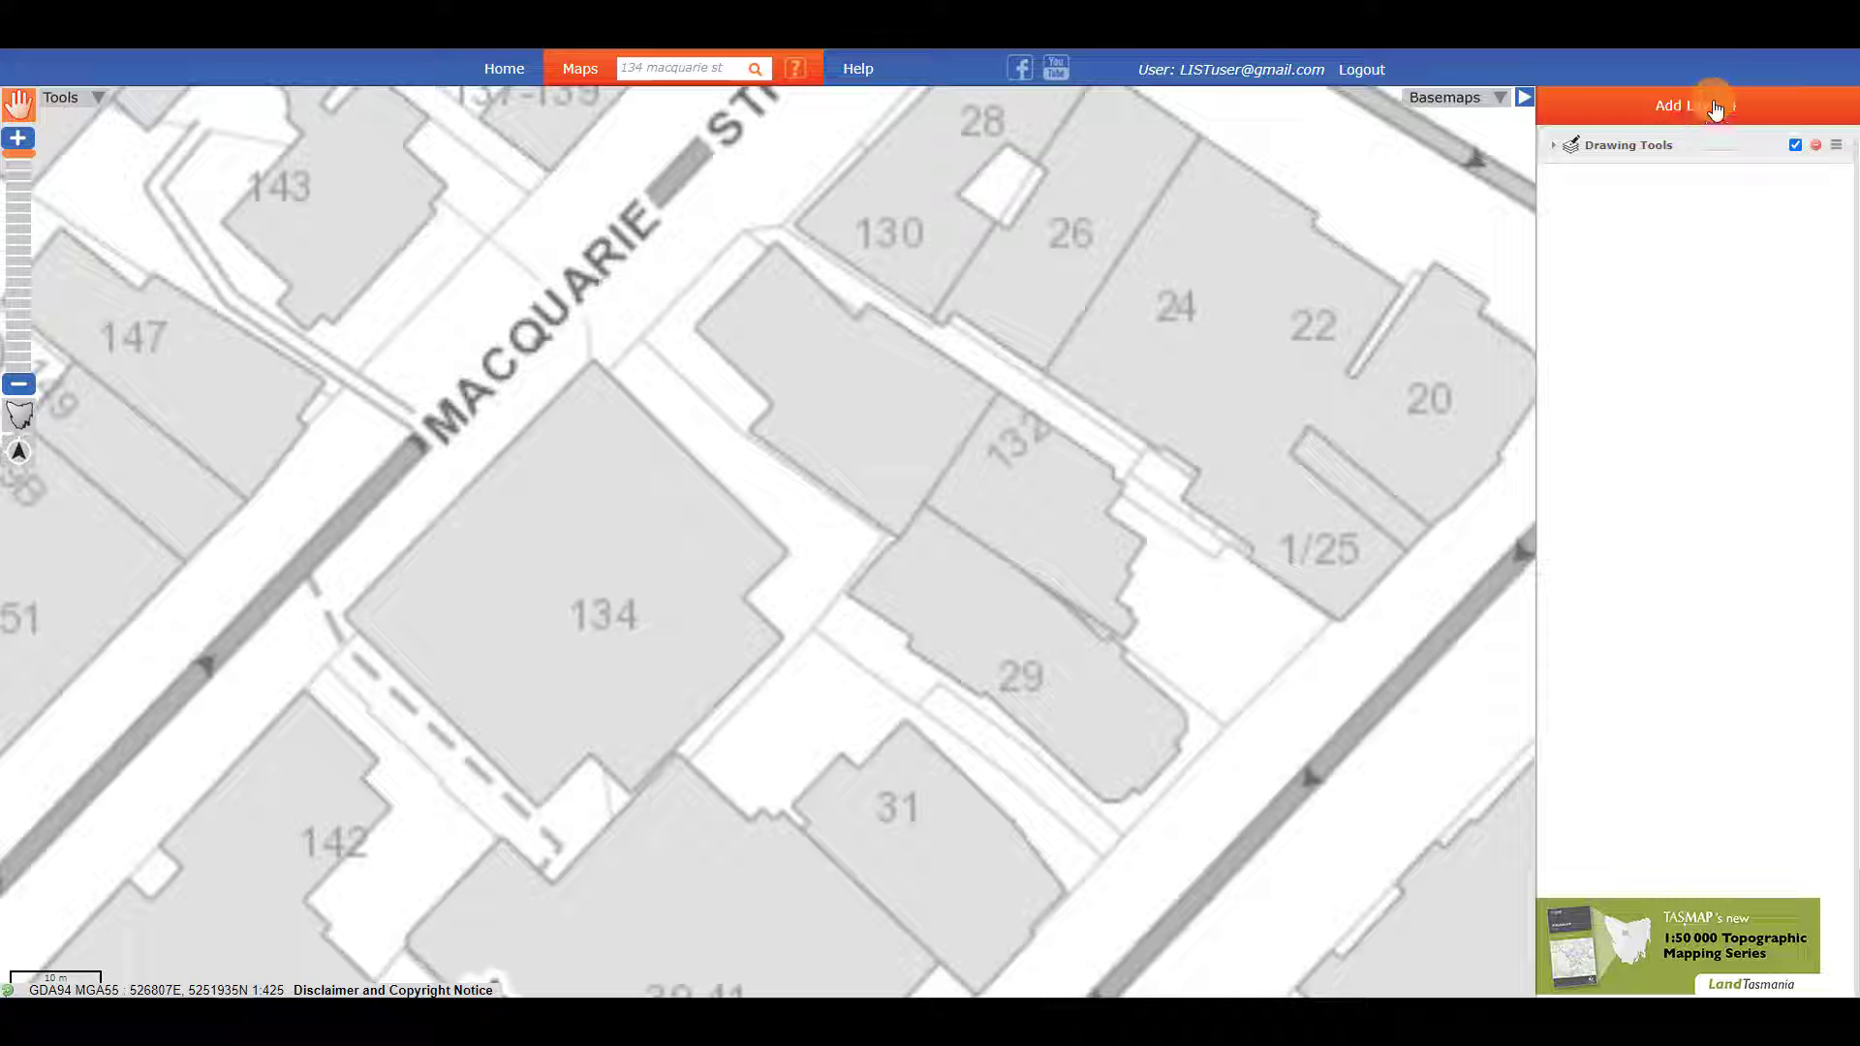
pyautogui.click(1714, 108)
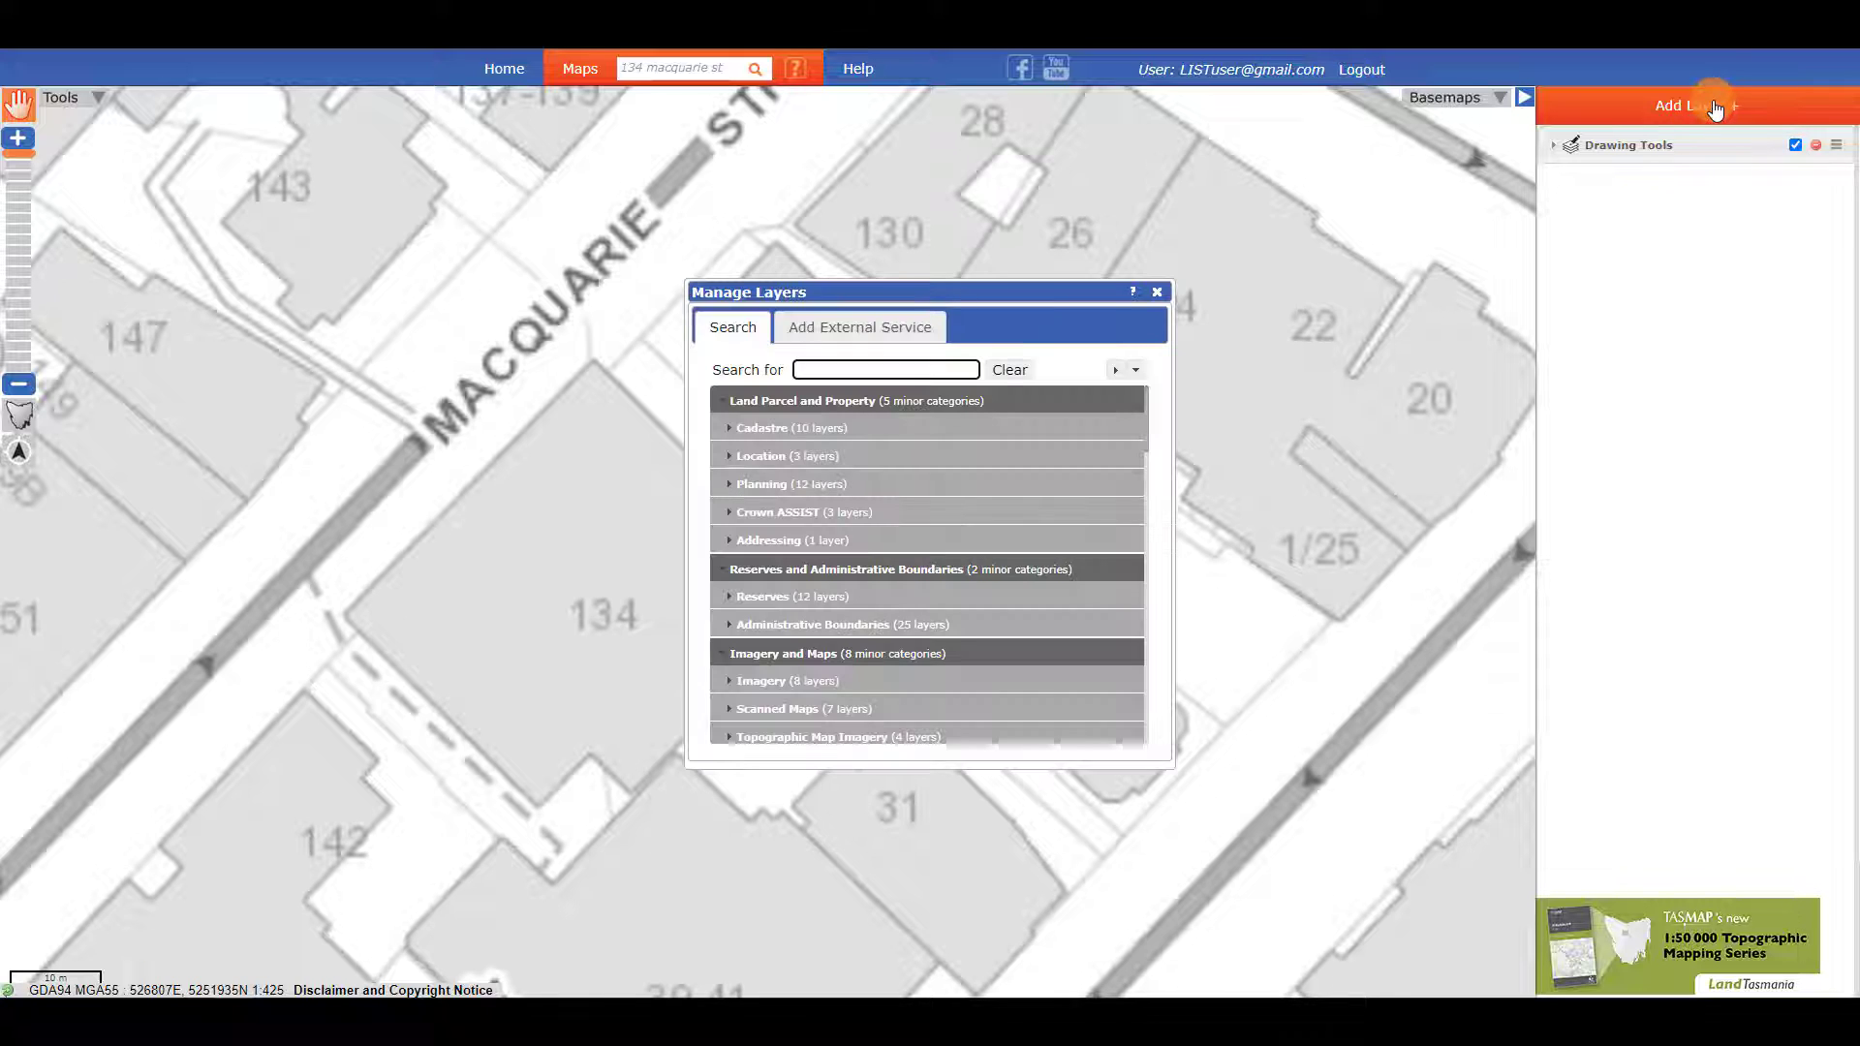
pyautogui.click(731, 430)
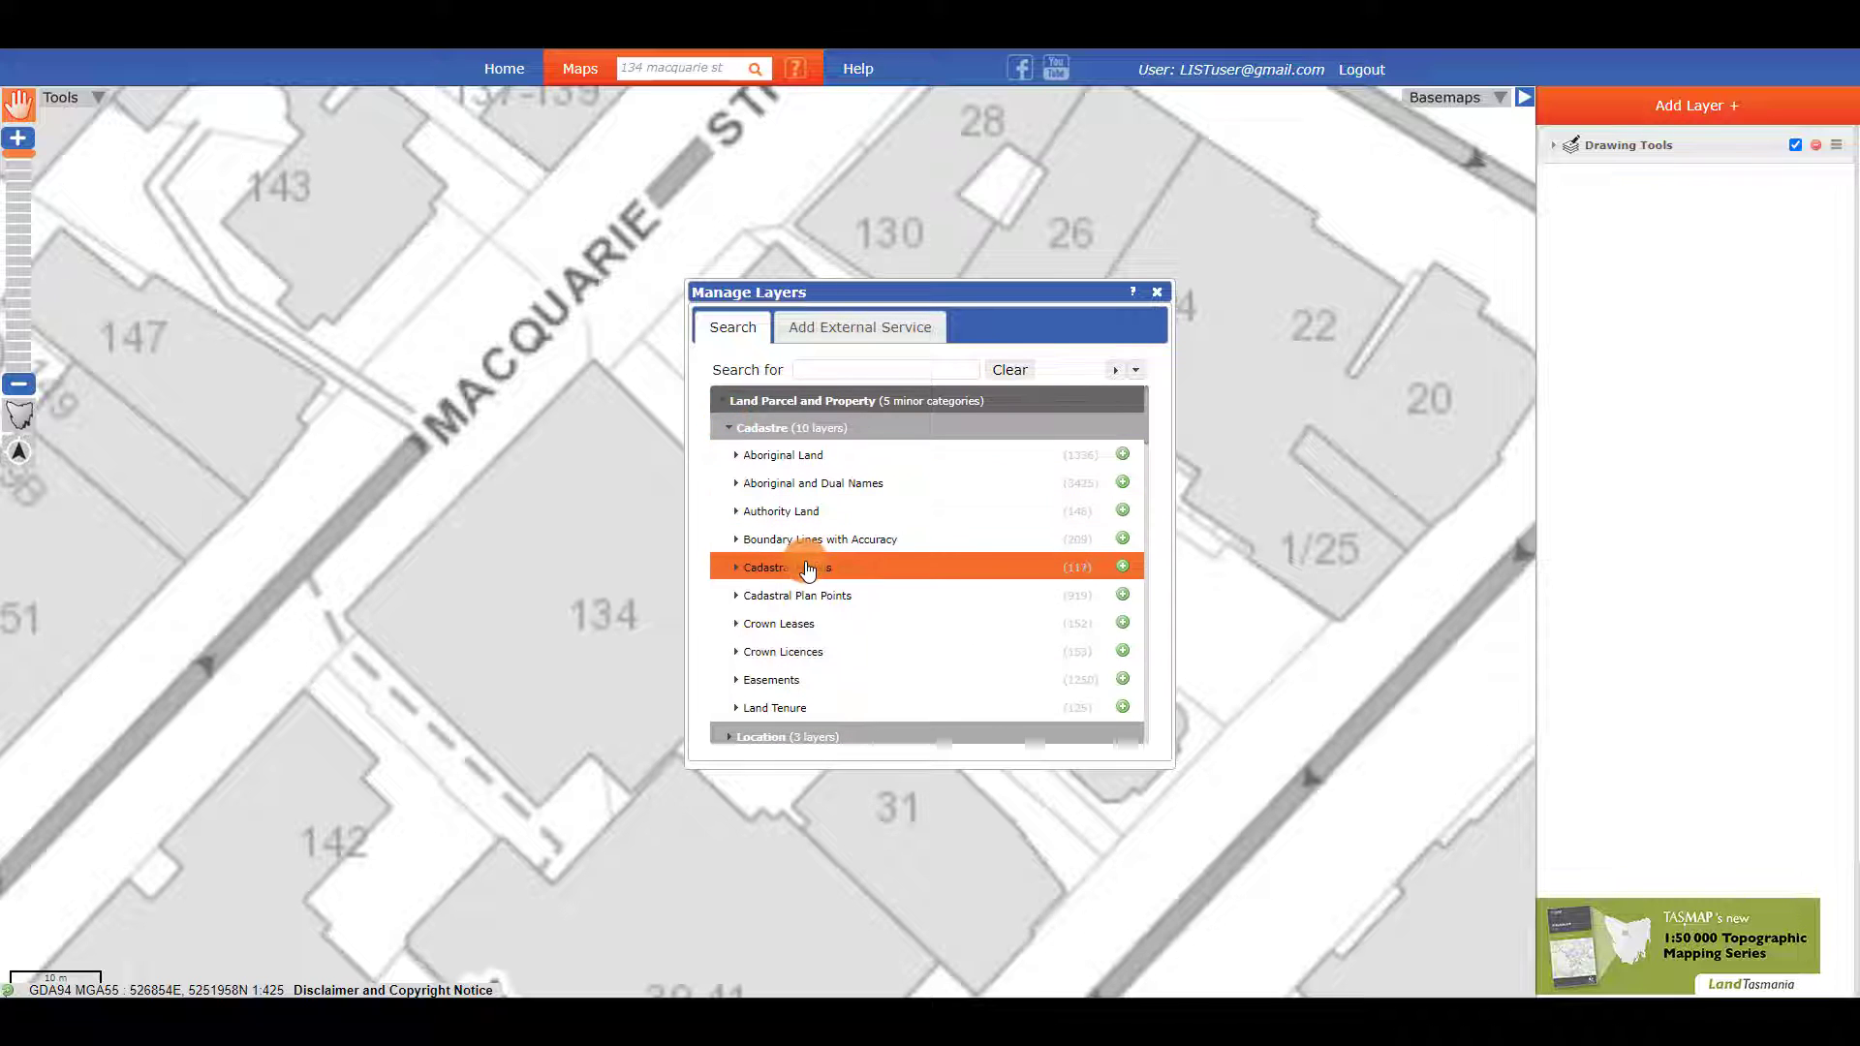
pyautogui.click(1124, 567)
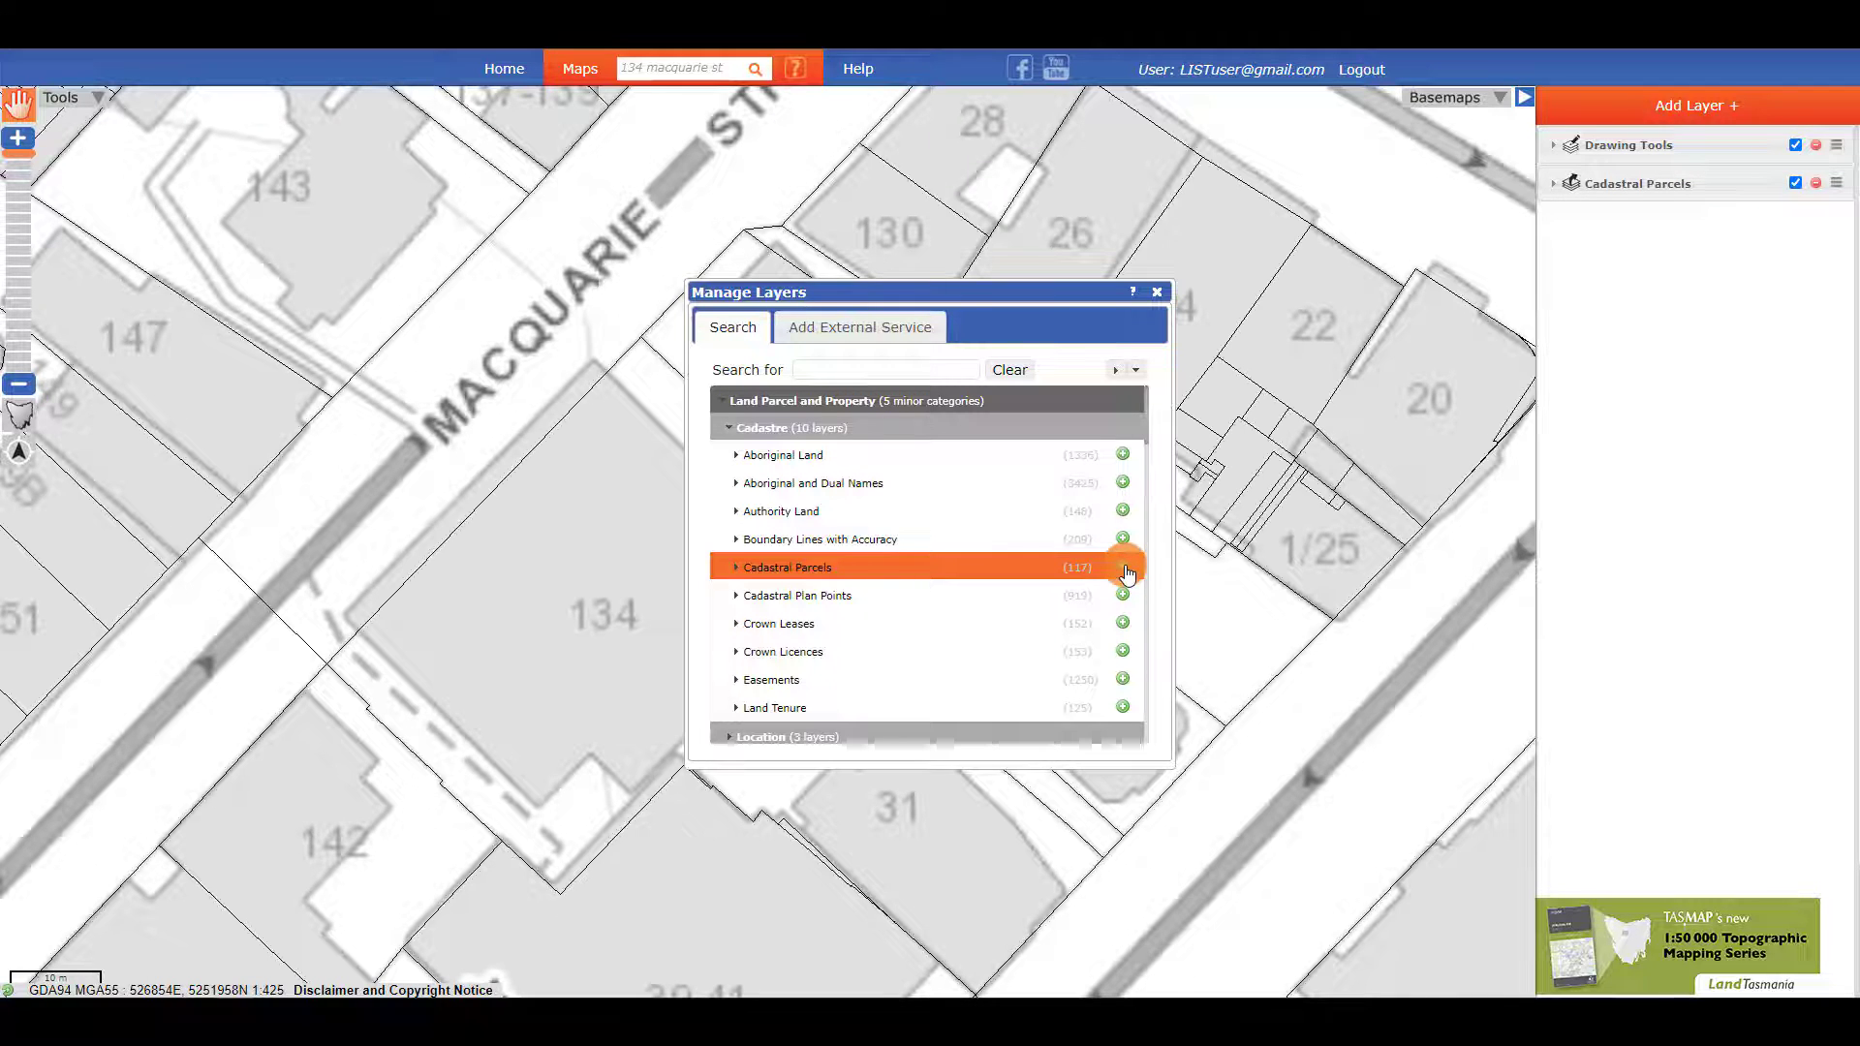
pyautogui.click(1156, 292)
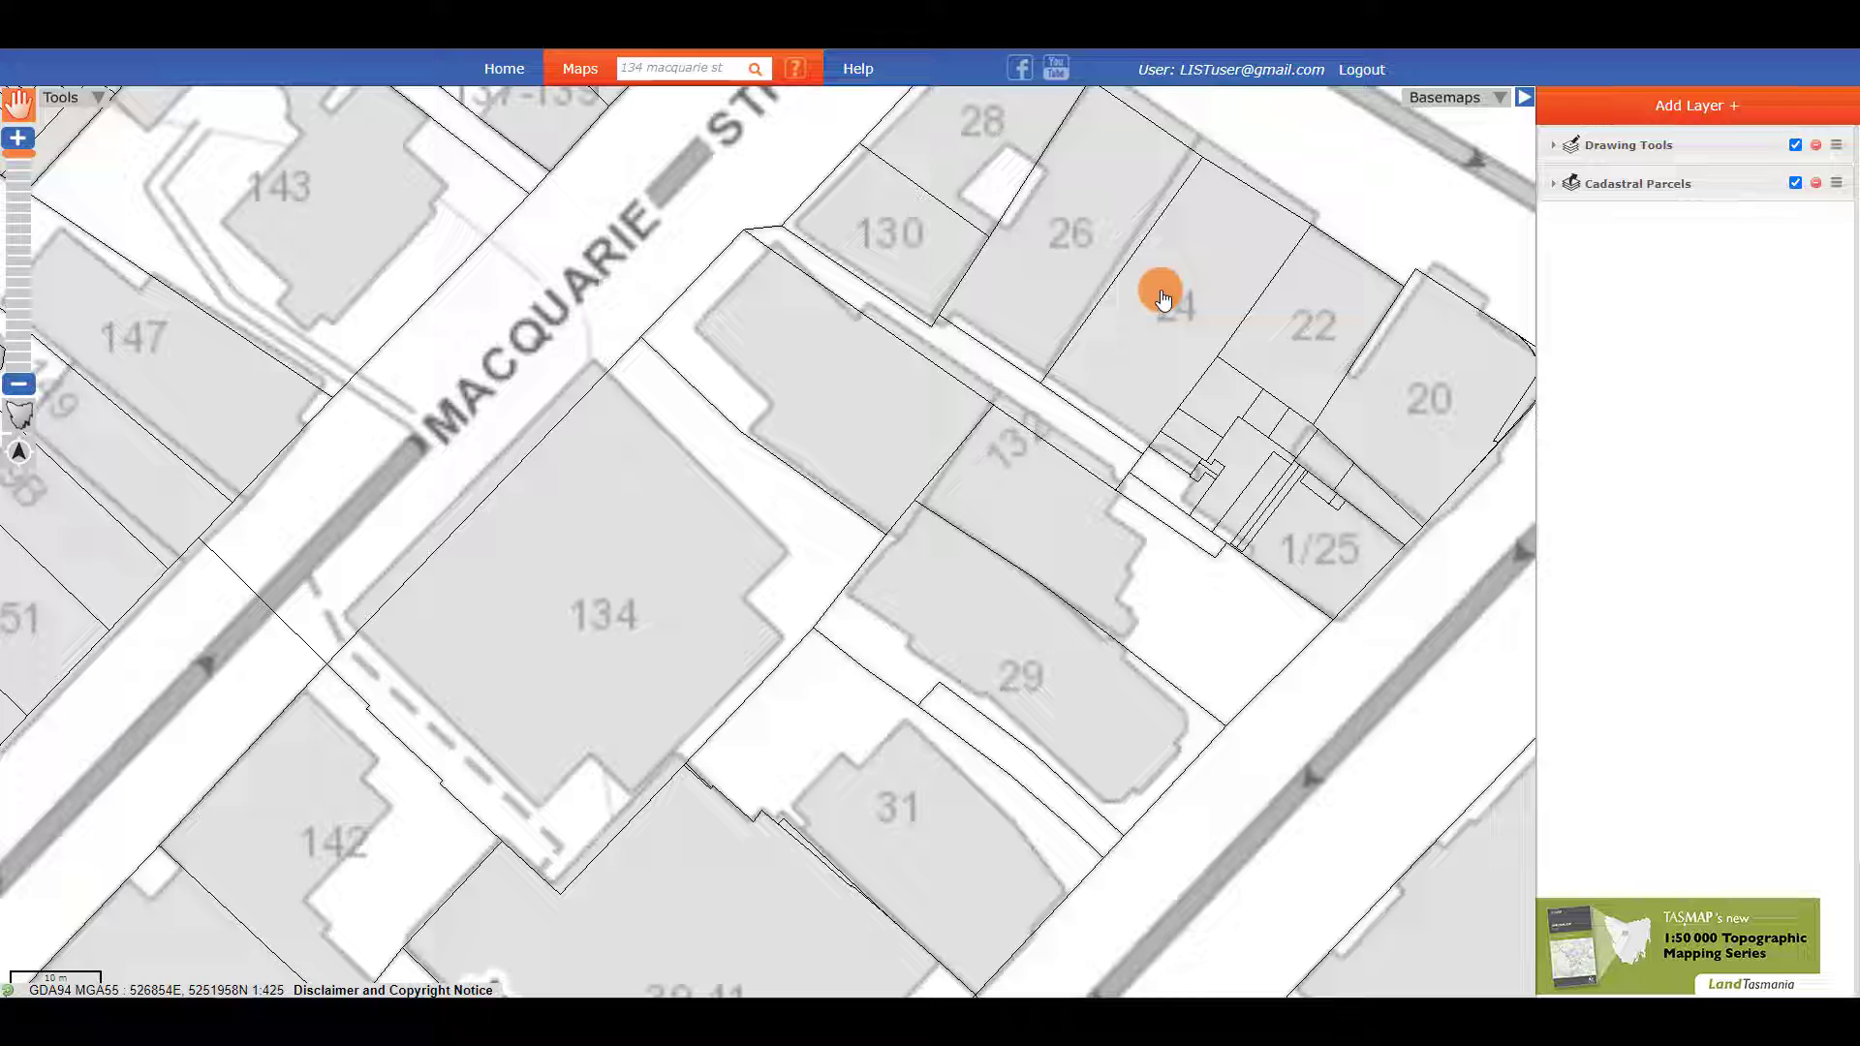
# Identify parcel 134 to see its title details, then dismiss the results.
pyautogui.click(614, 564)
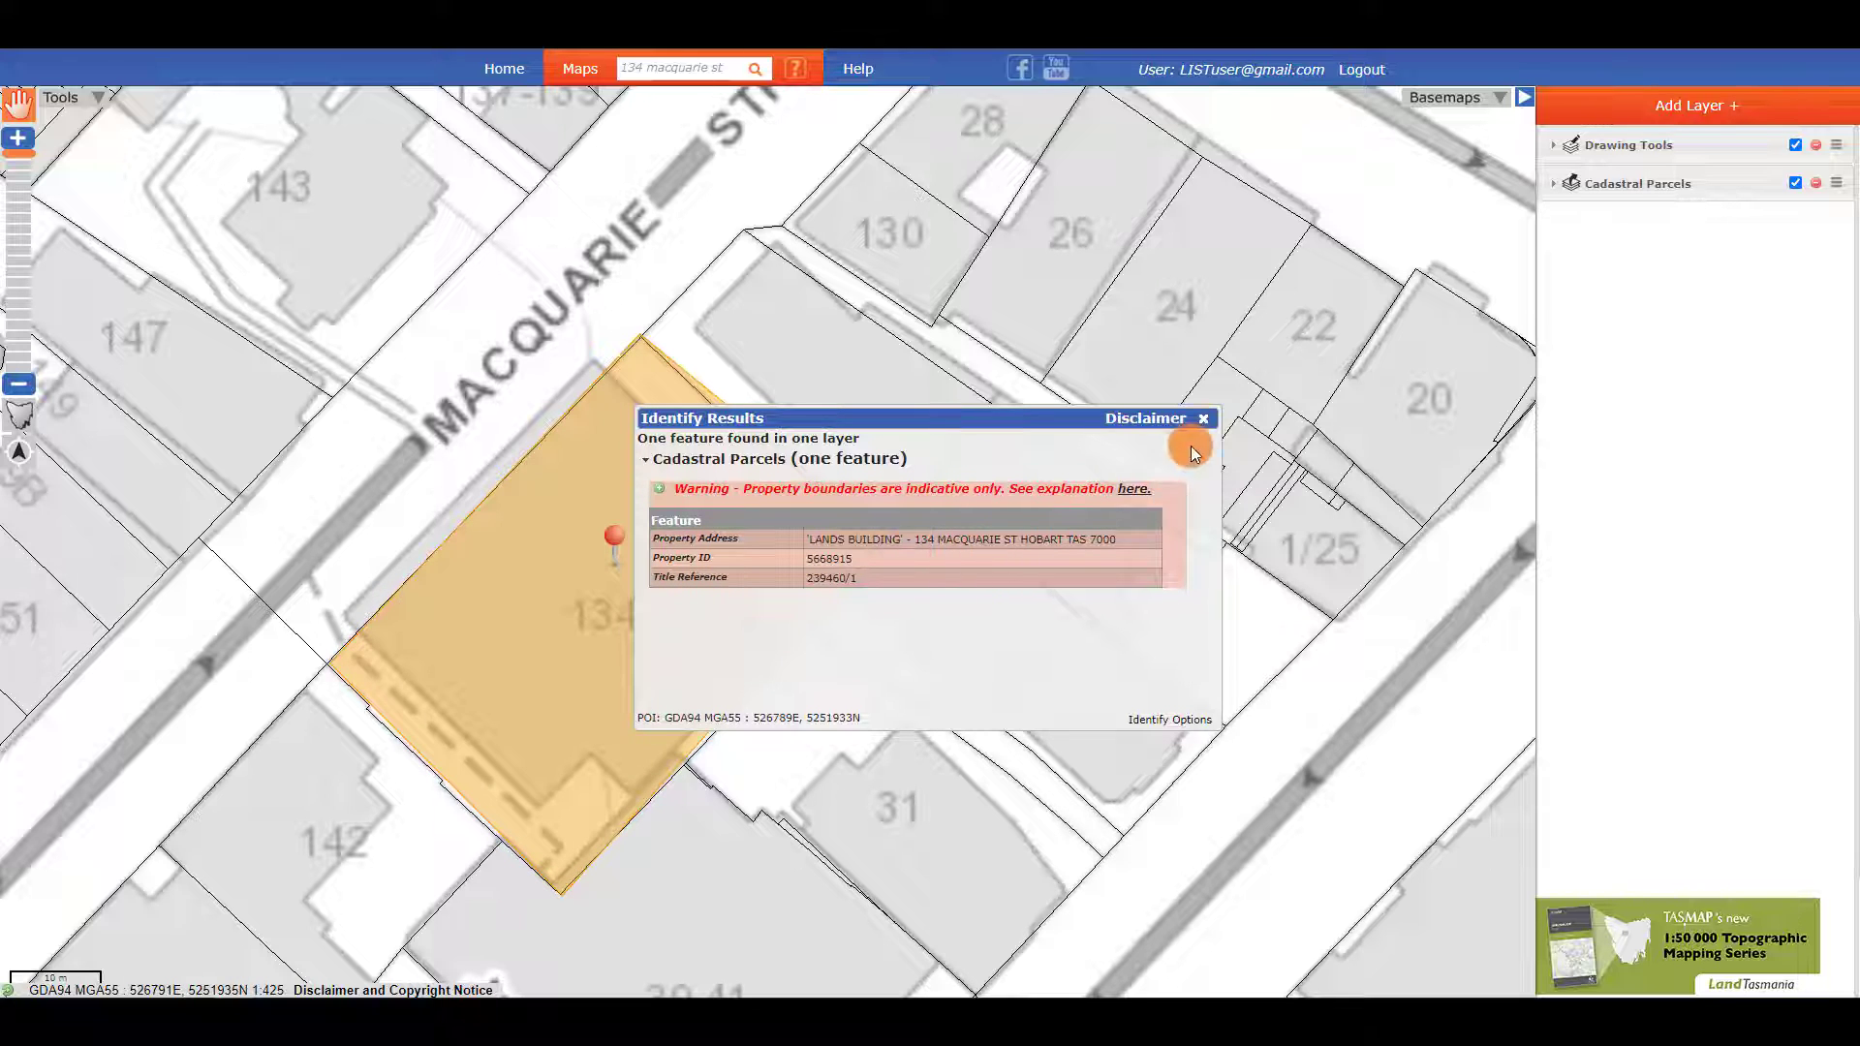
pyautogui.click(1202, 419)
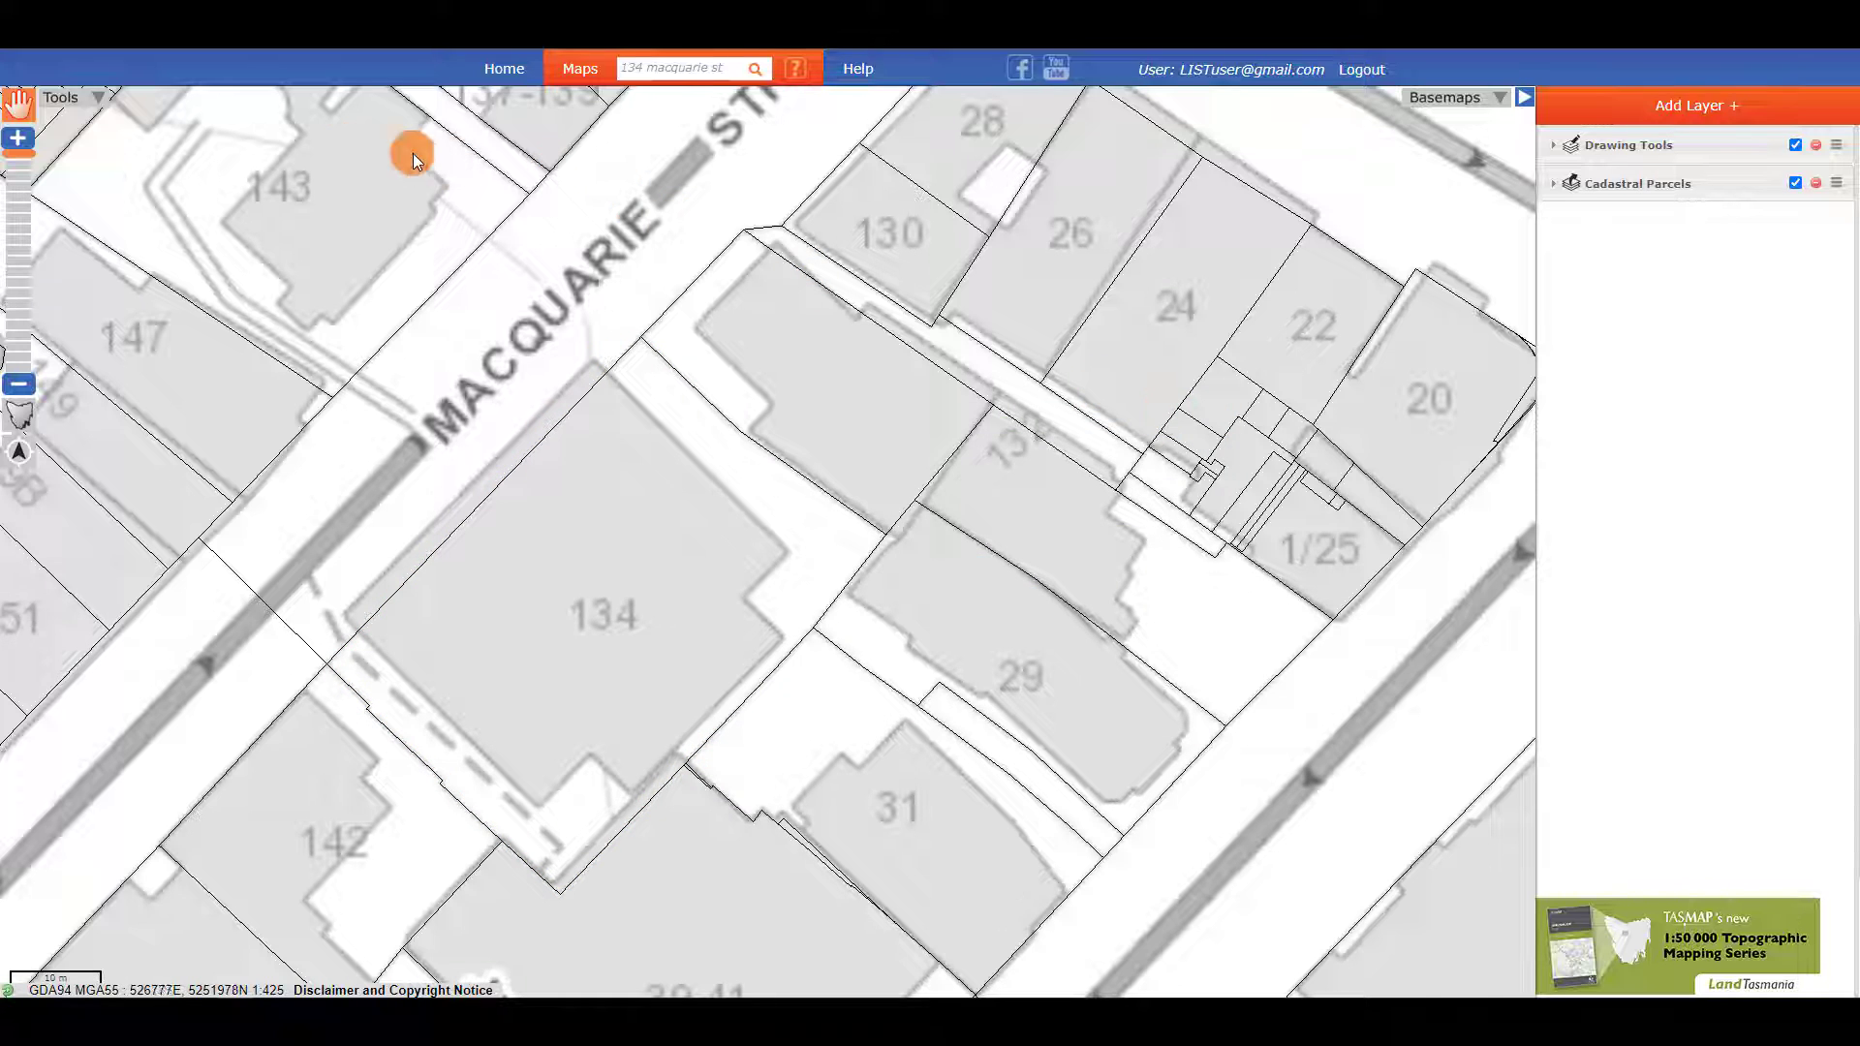
# Bring up the Map Tools palette and zoom out with a box around the Macquarie Street block.
pyautogui.click(81, 100)
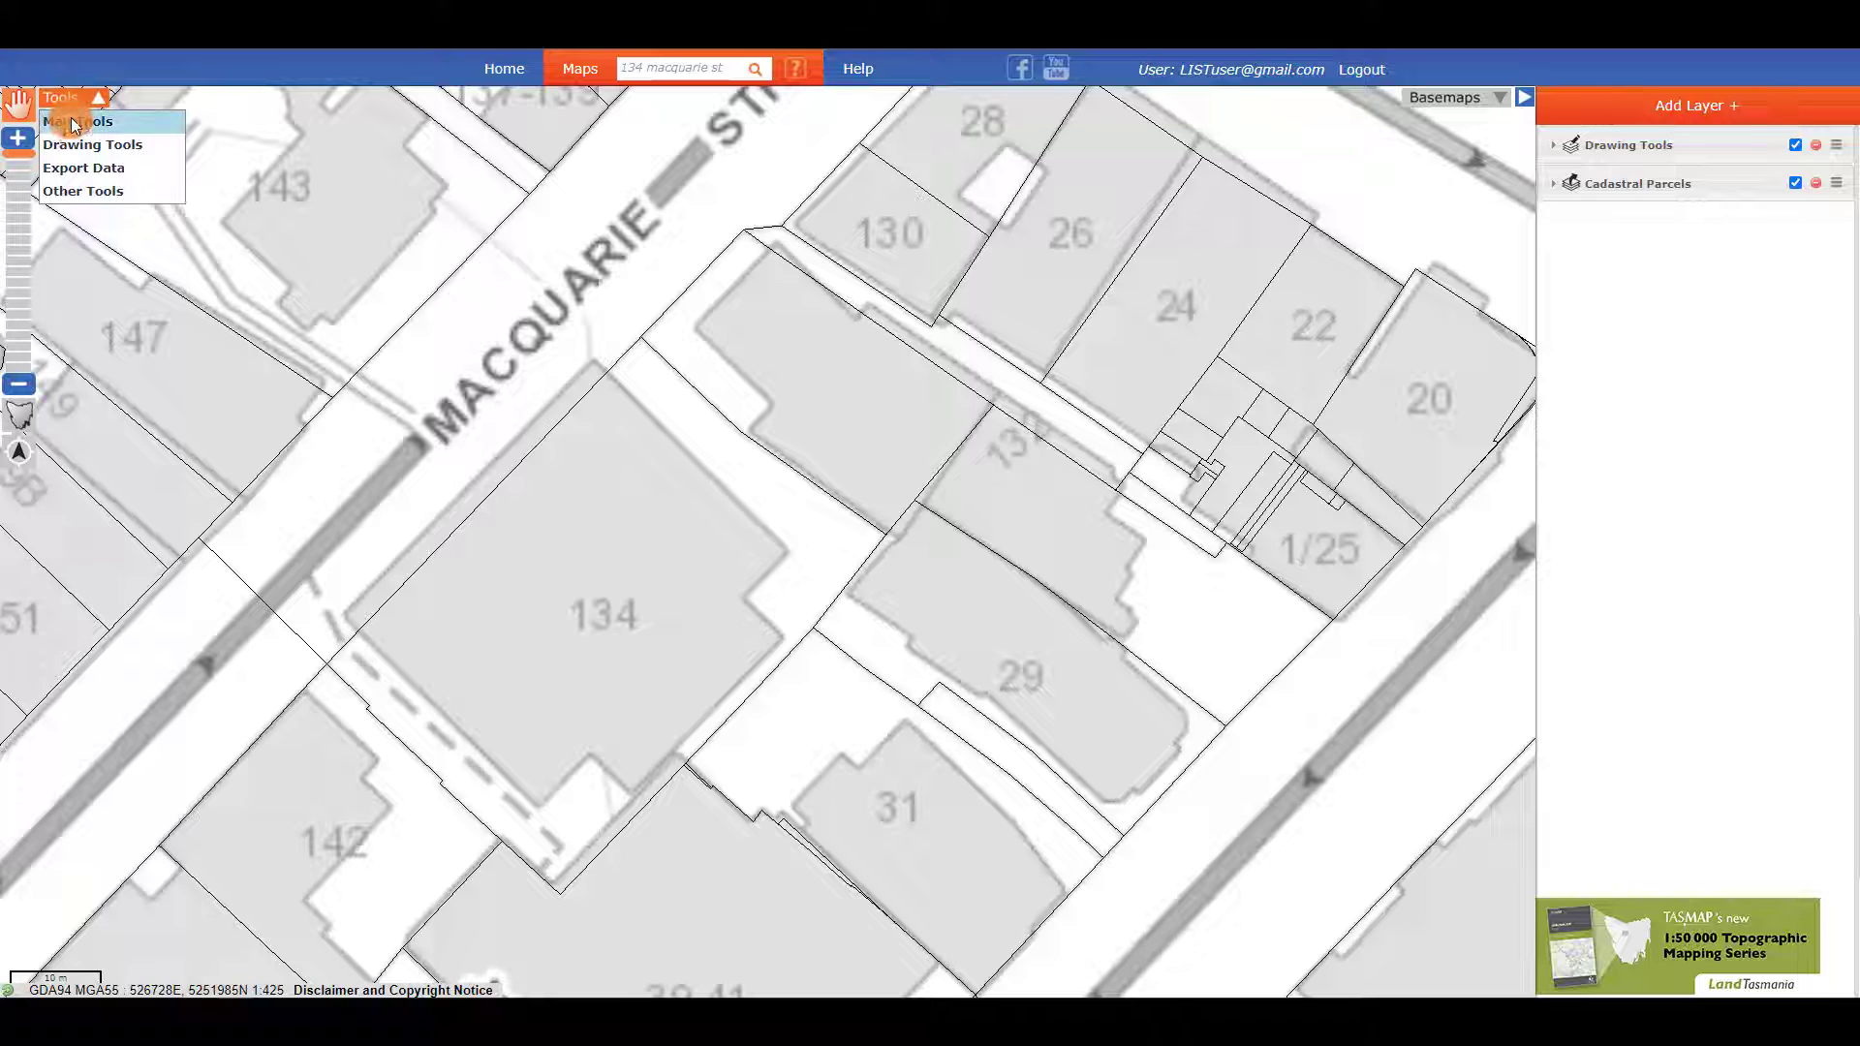
pyautogui.click(74, 125)
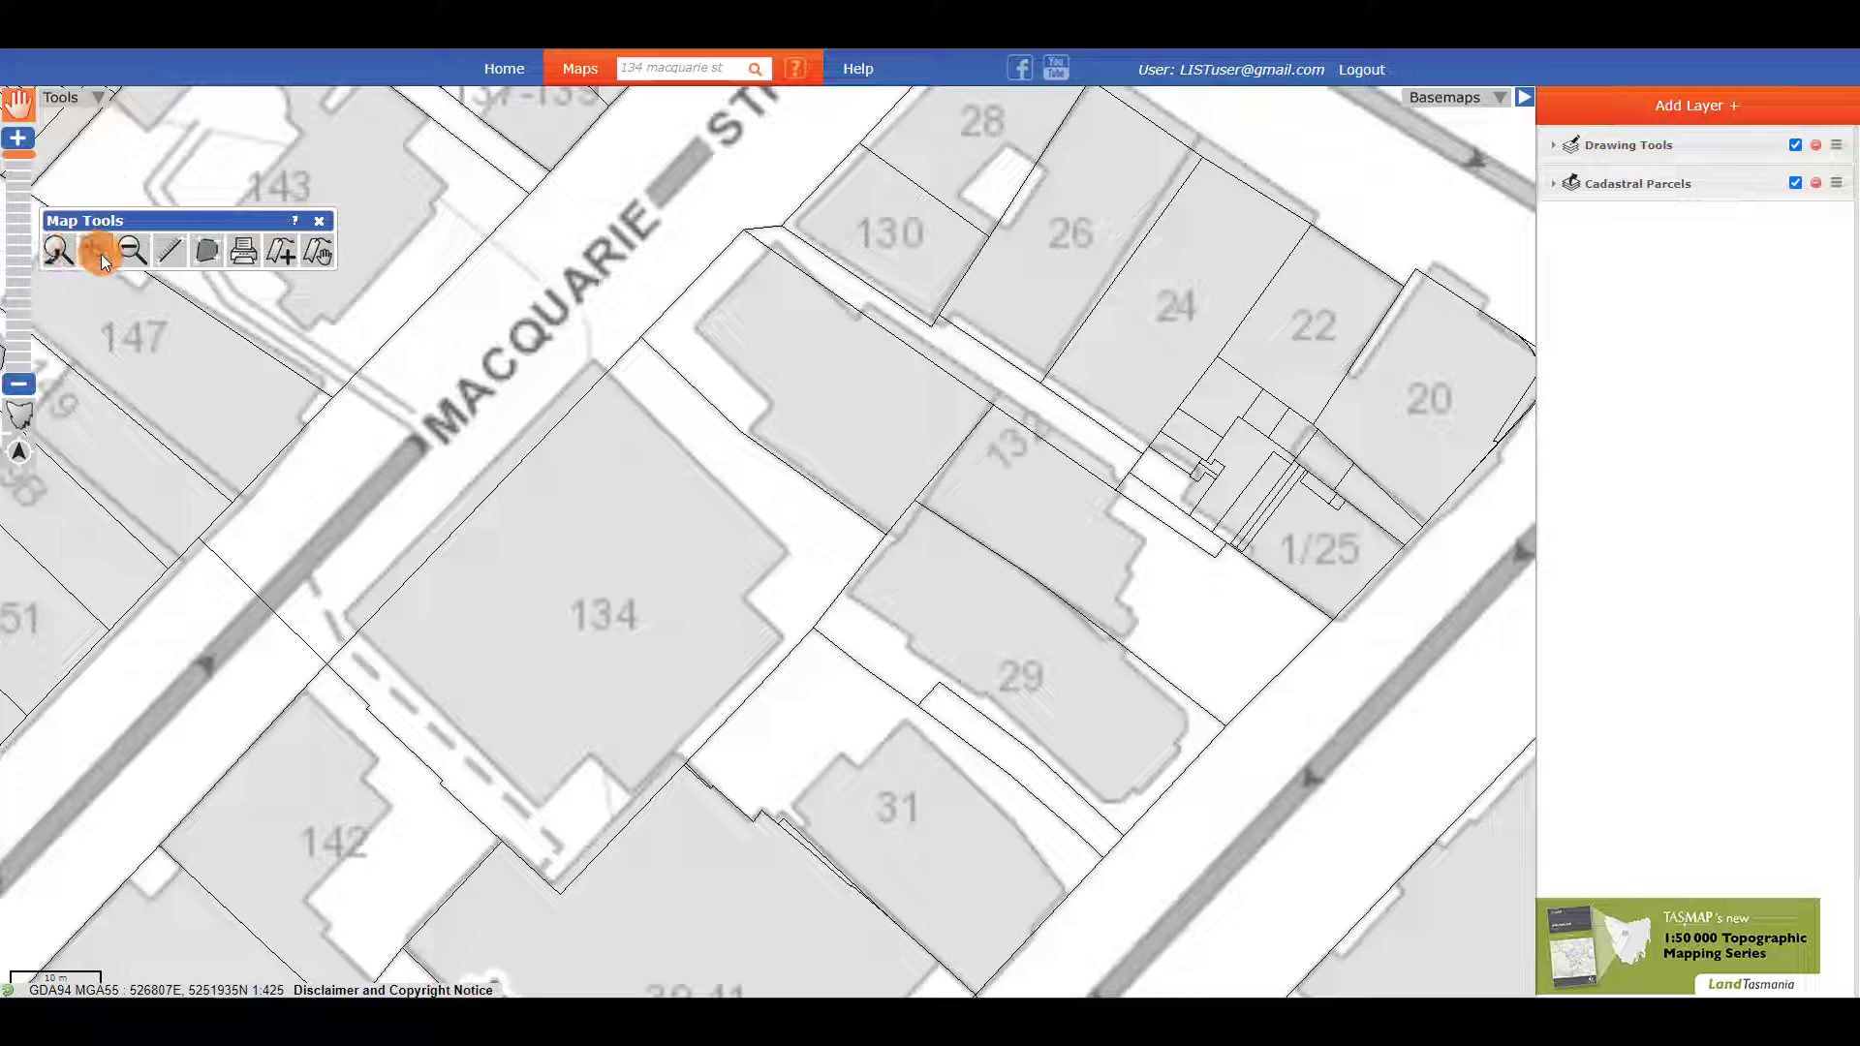
pyautogui.click(97, 253)
pyautogui.click(128, 251)
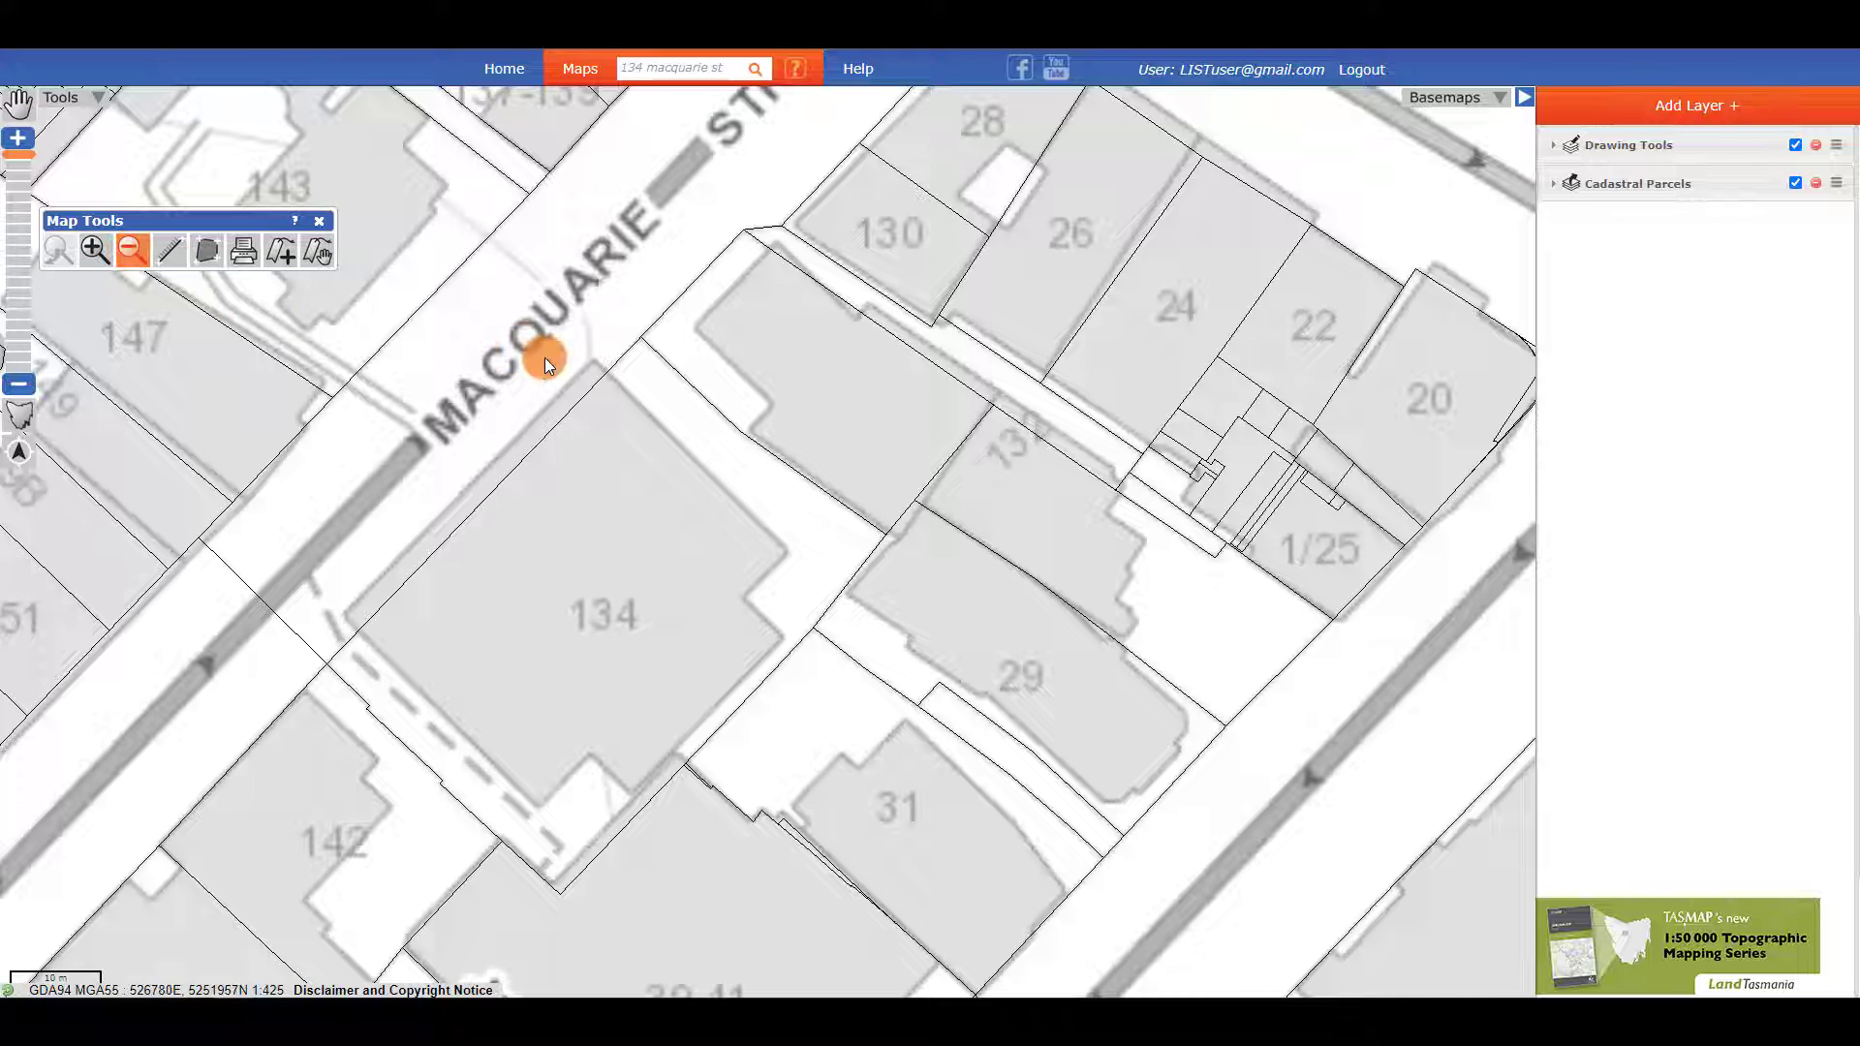
pyautogui.moveTo(545, 358); pyautogui.dragTo(992, 752)
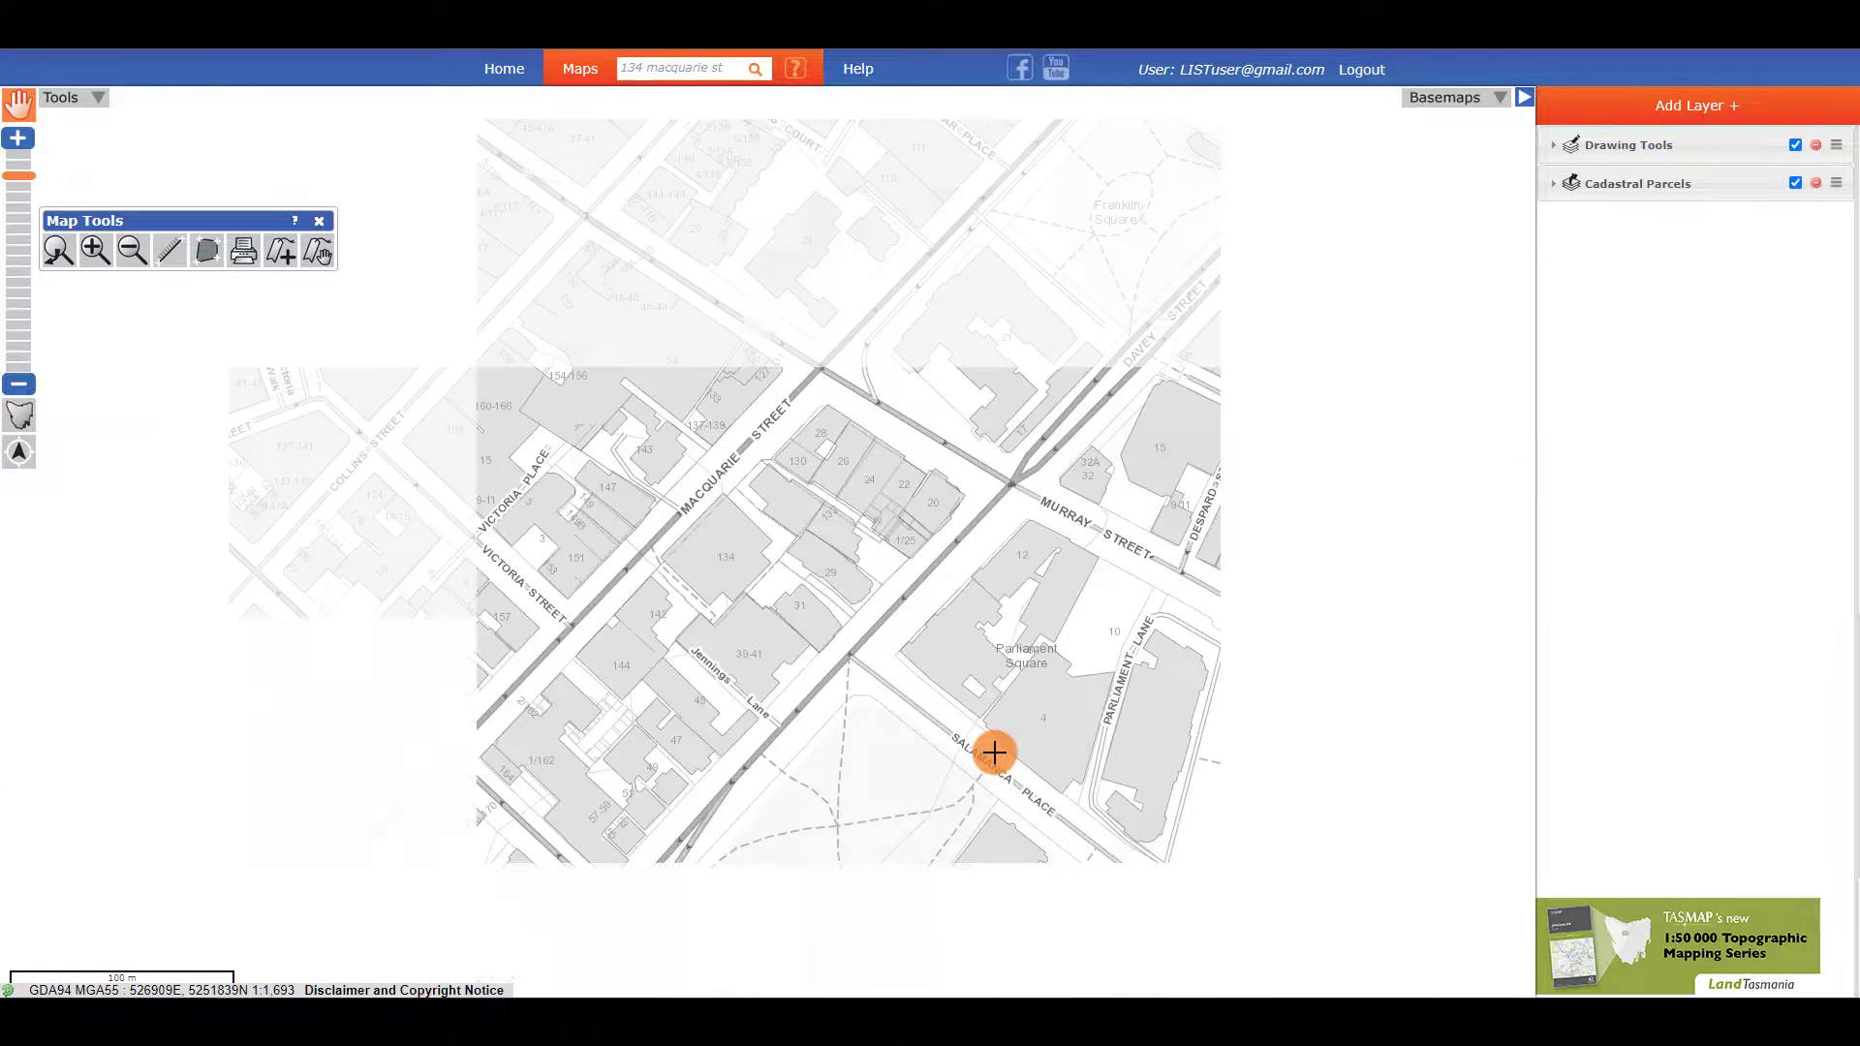
# Switch between the distance and area measure tools in the map tools palette.
pyautogui.click(171, 252)
pyautogui.click(207, 251)
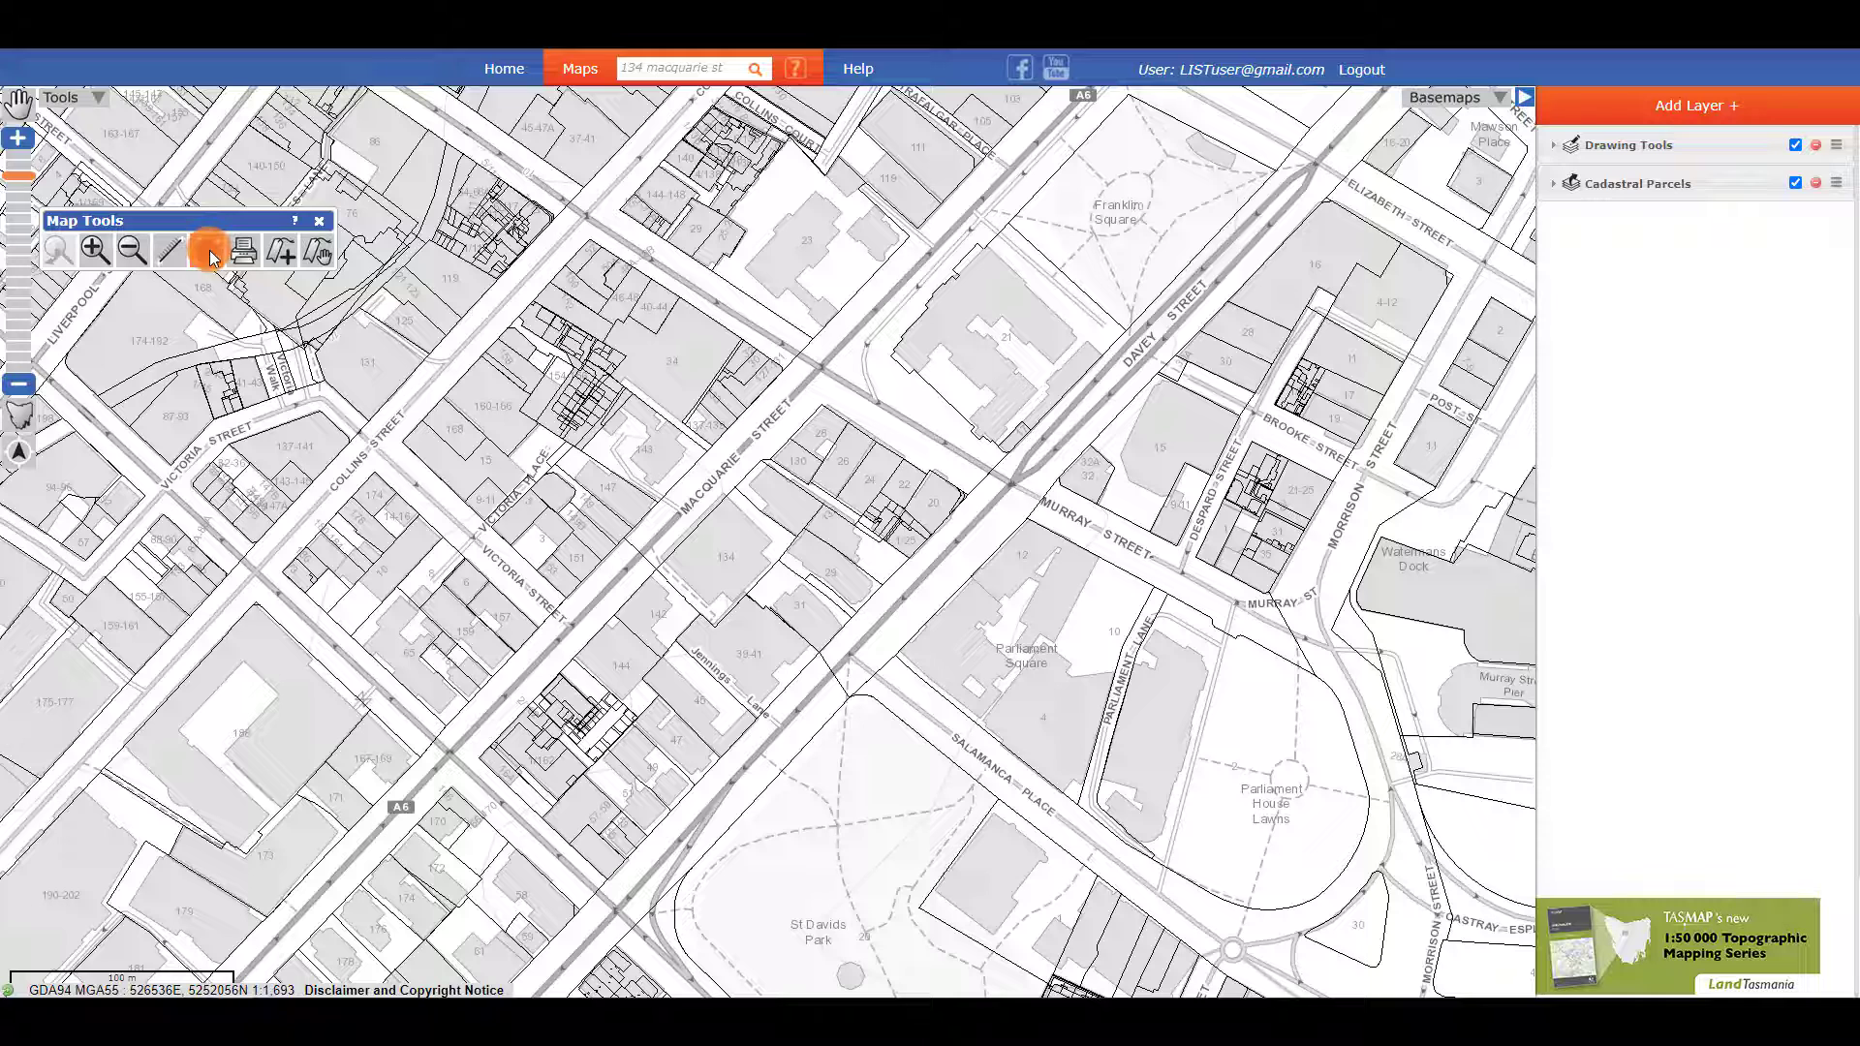
pyautogui.click(207, 252)
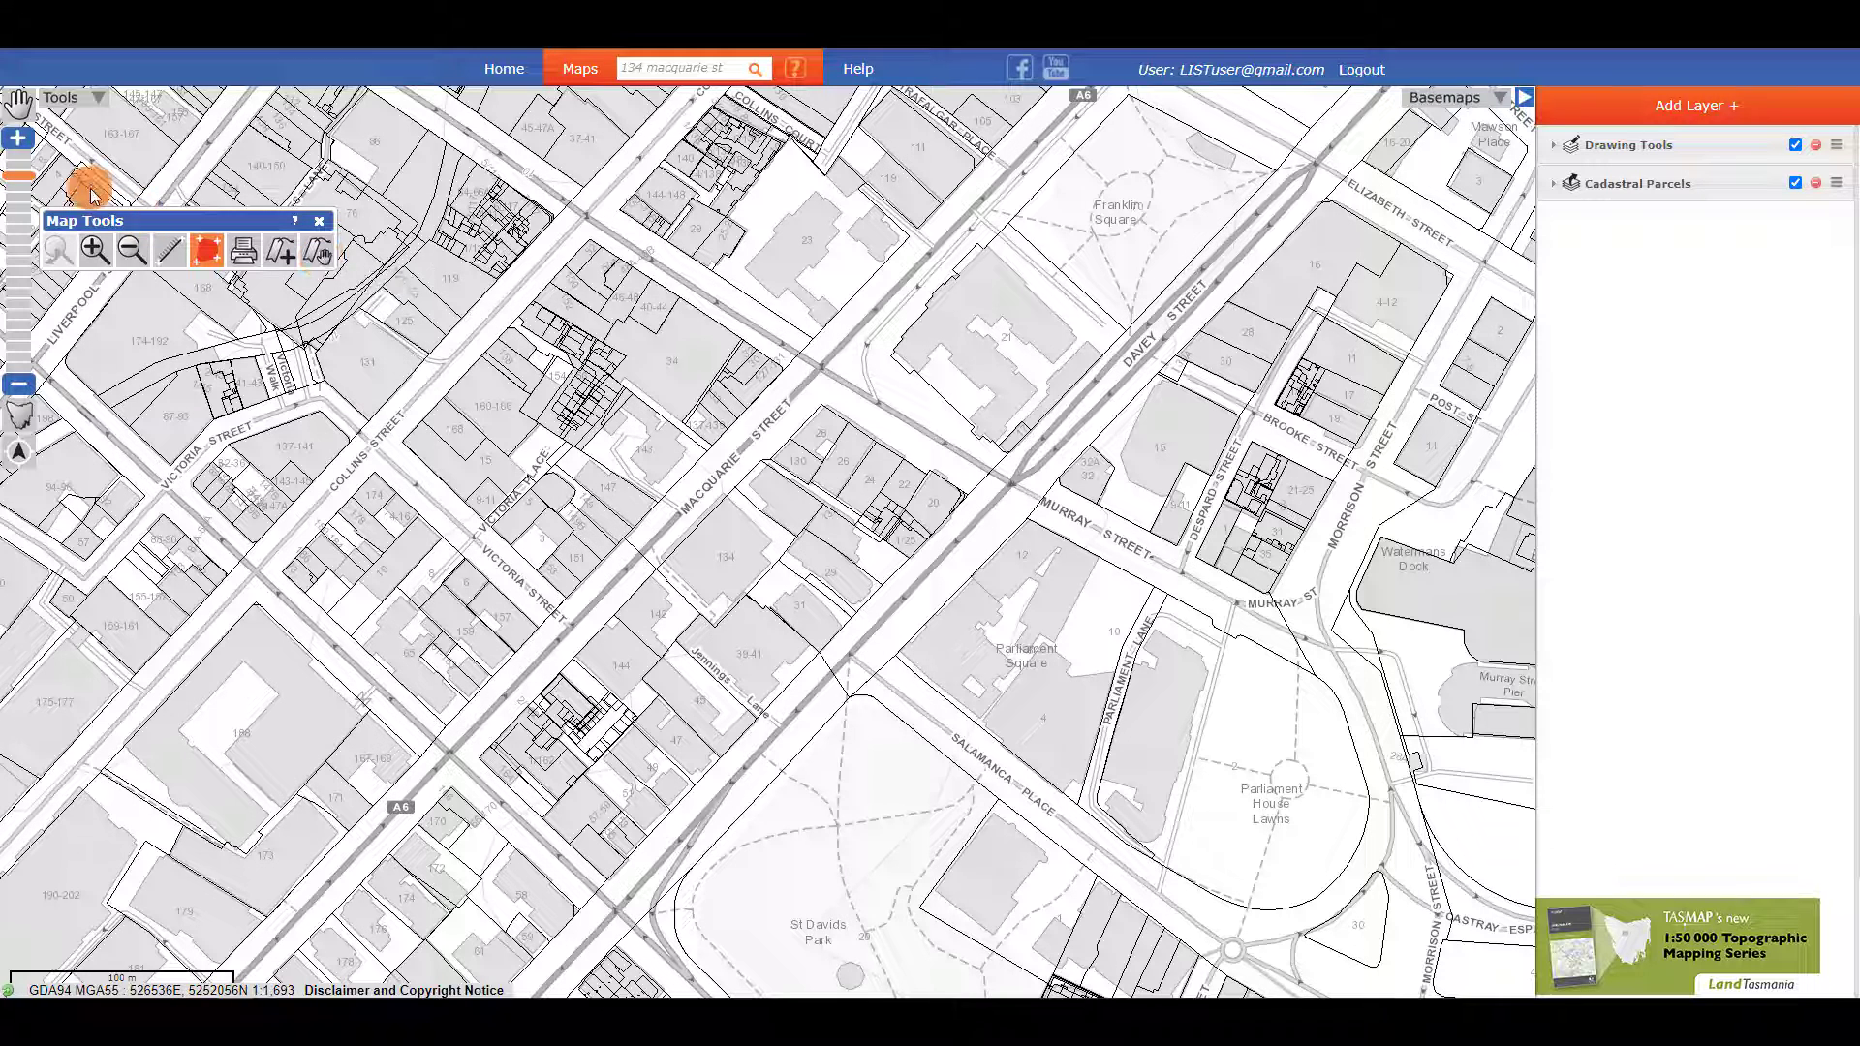
# Bring up the Drawing Tools palette, try the text tool and delete the selected drawn feature.
pyautogui.click(81, 97)
pyautogui.click(76, 146)
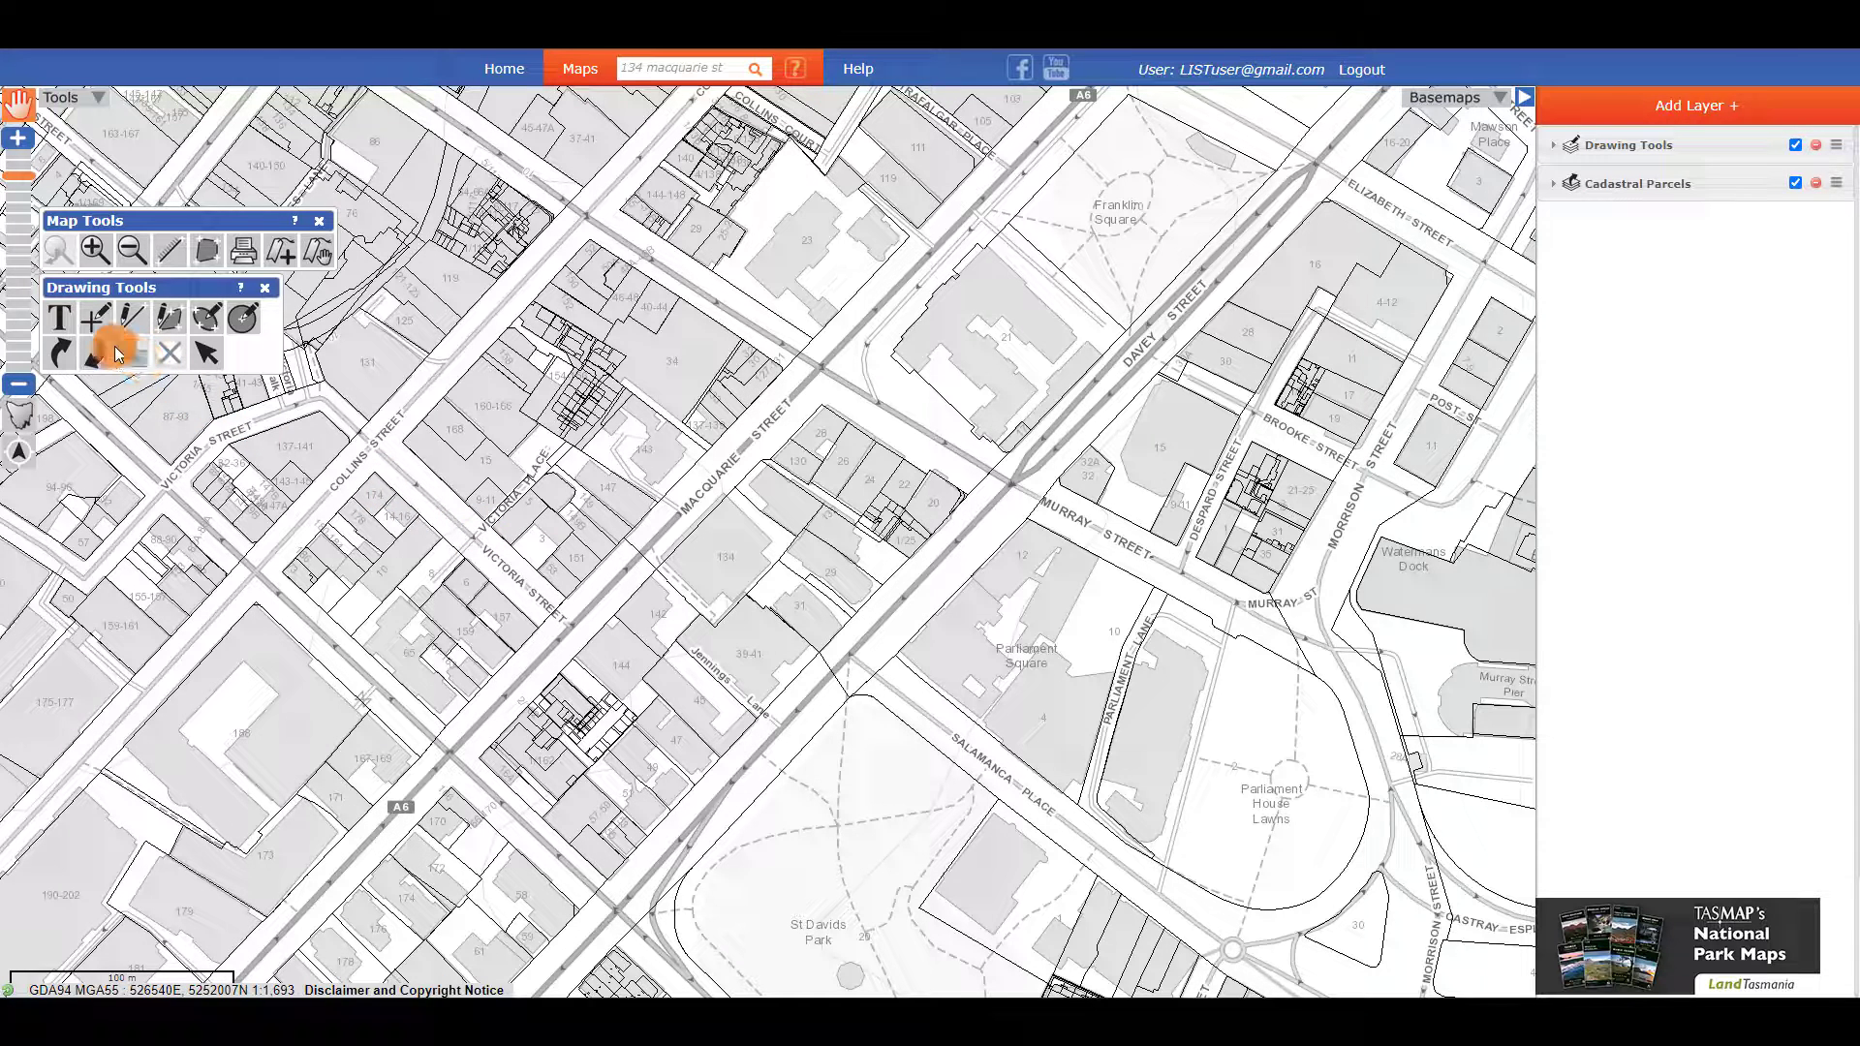
pyautogui.click(65, 321)
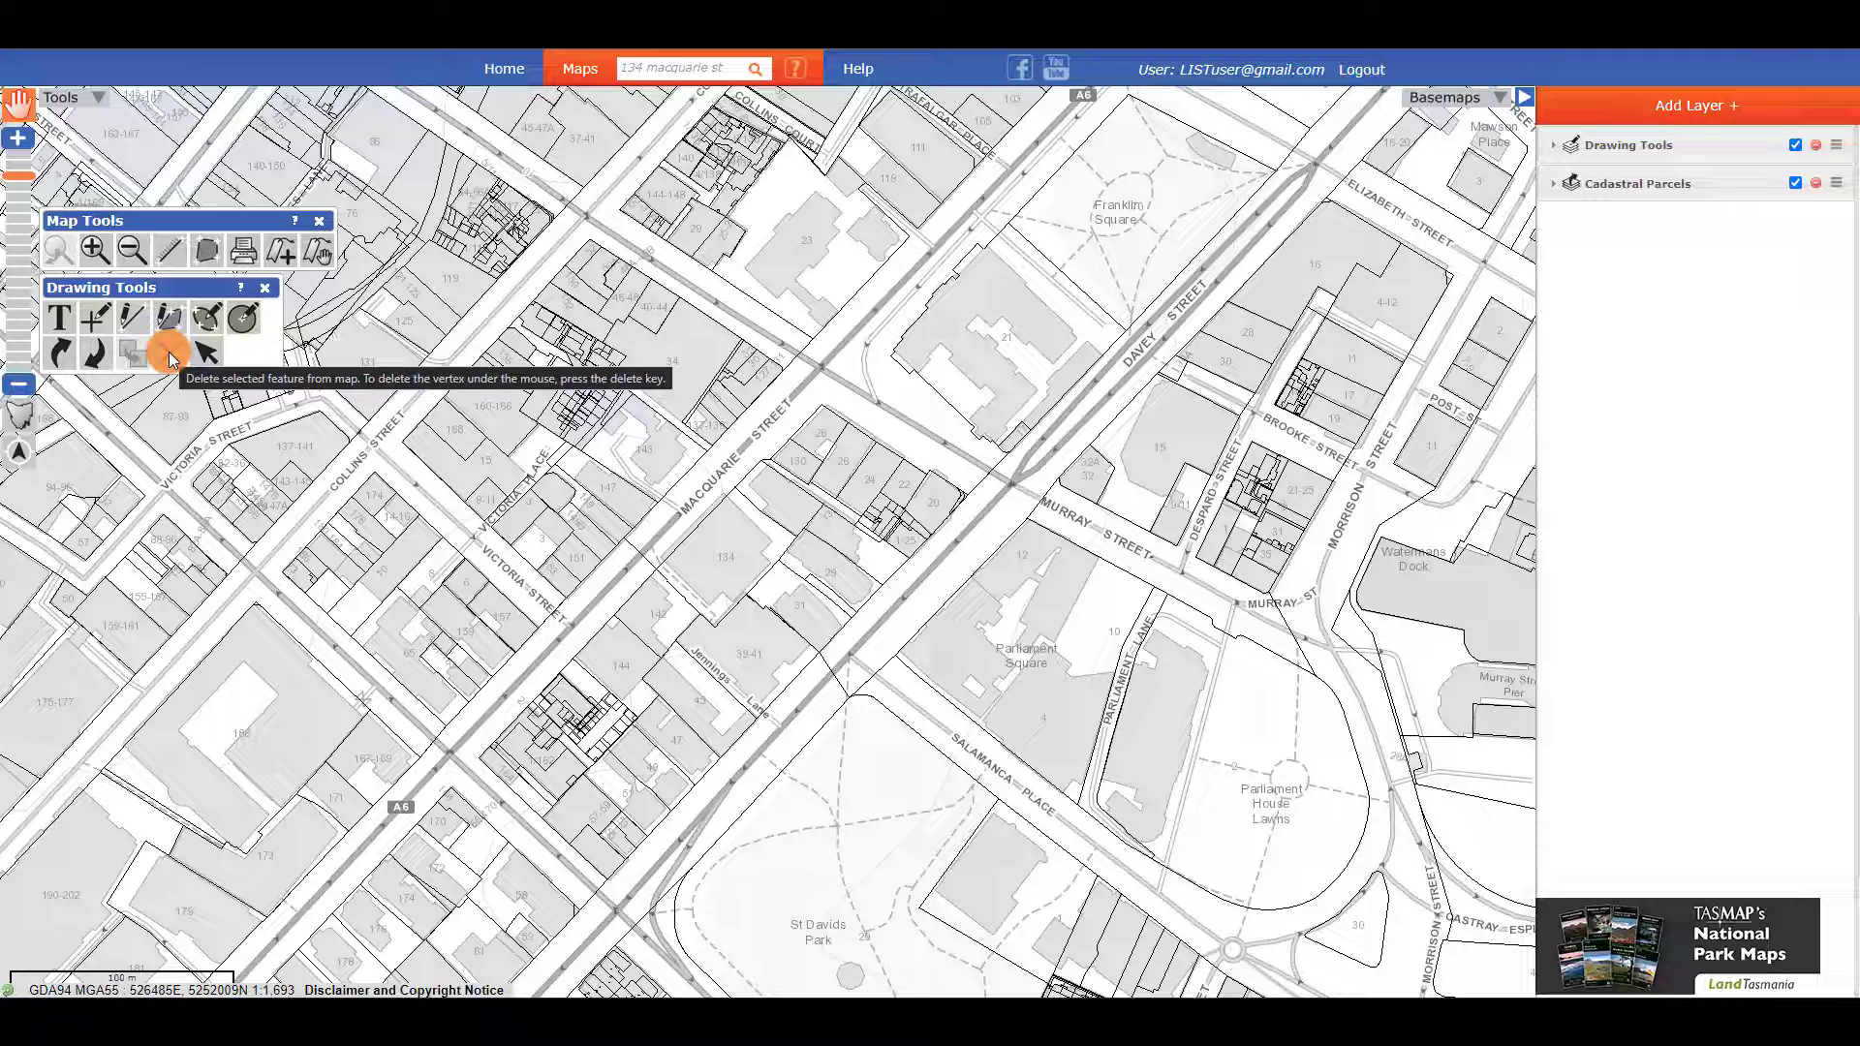
pyautogui.click(168, 352)
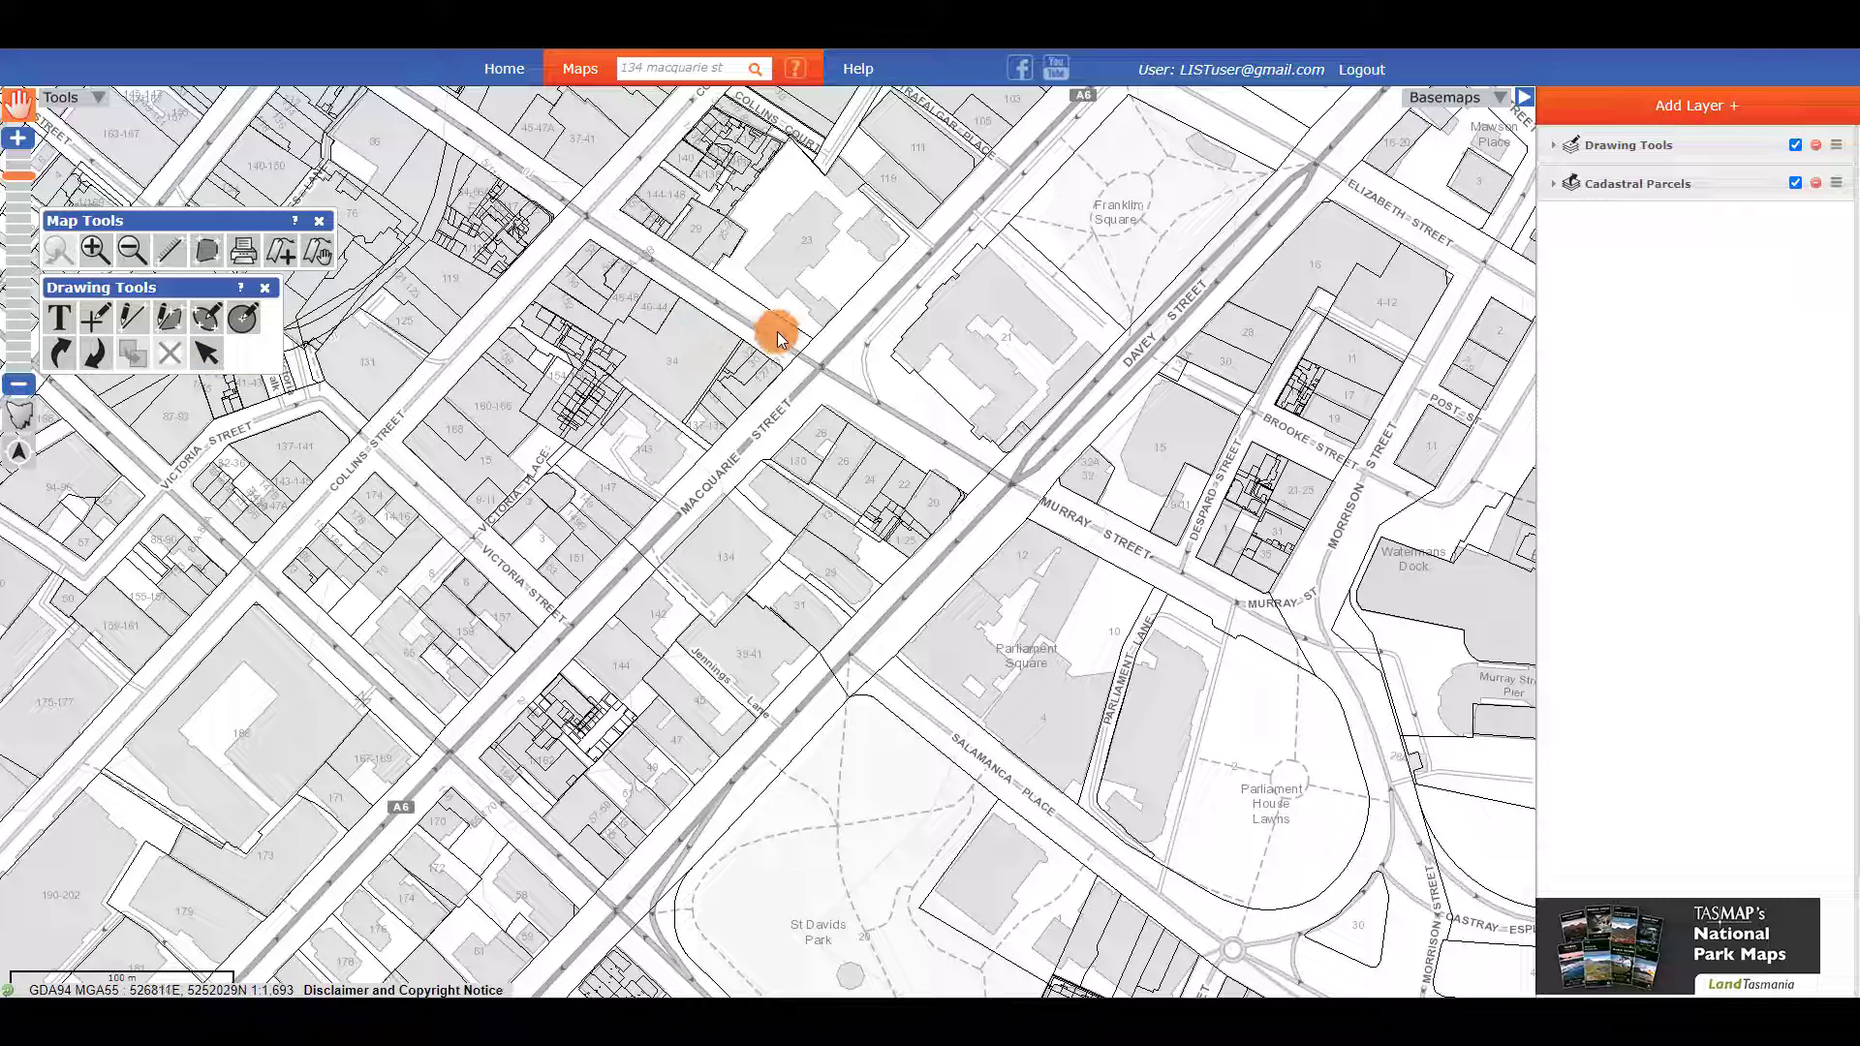
pyautogui.click(796, 68)
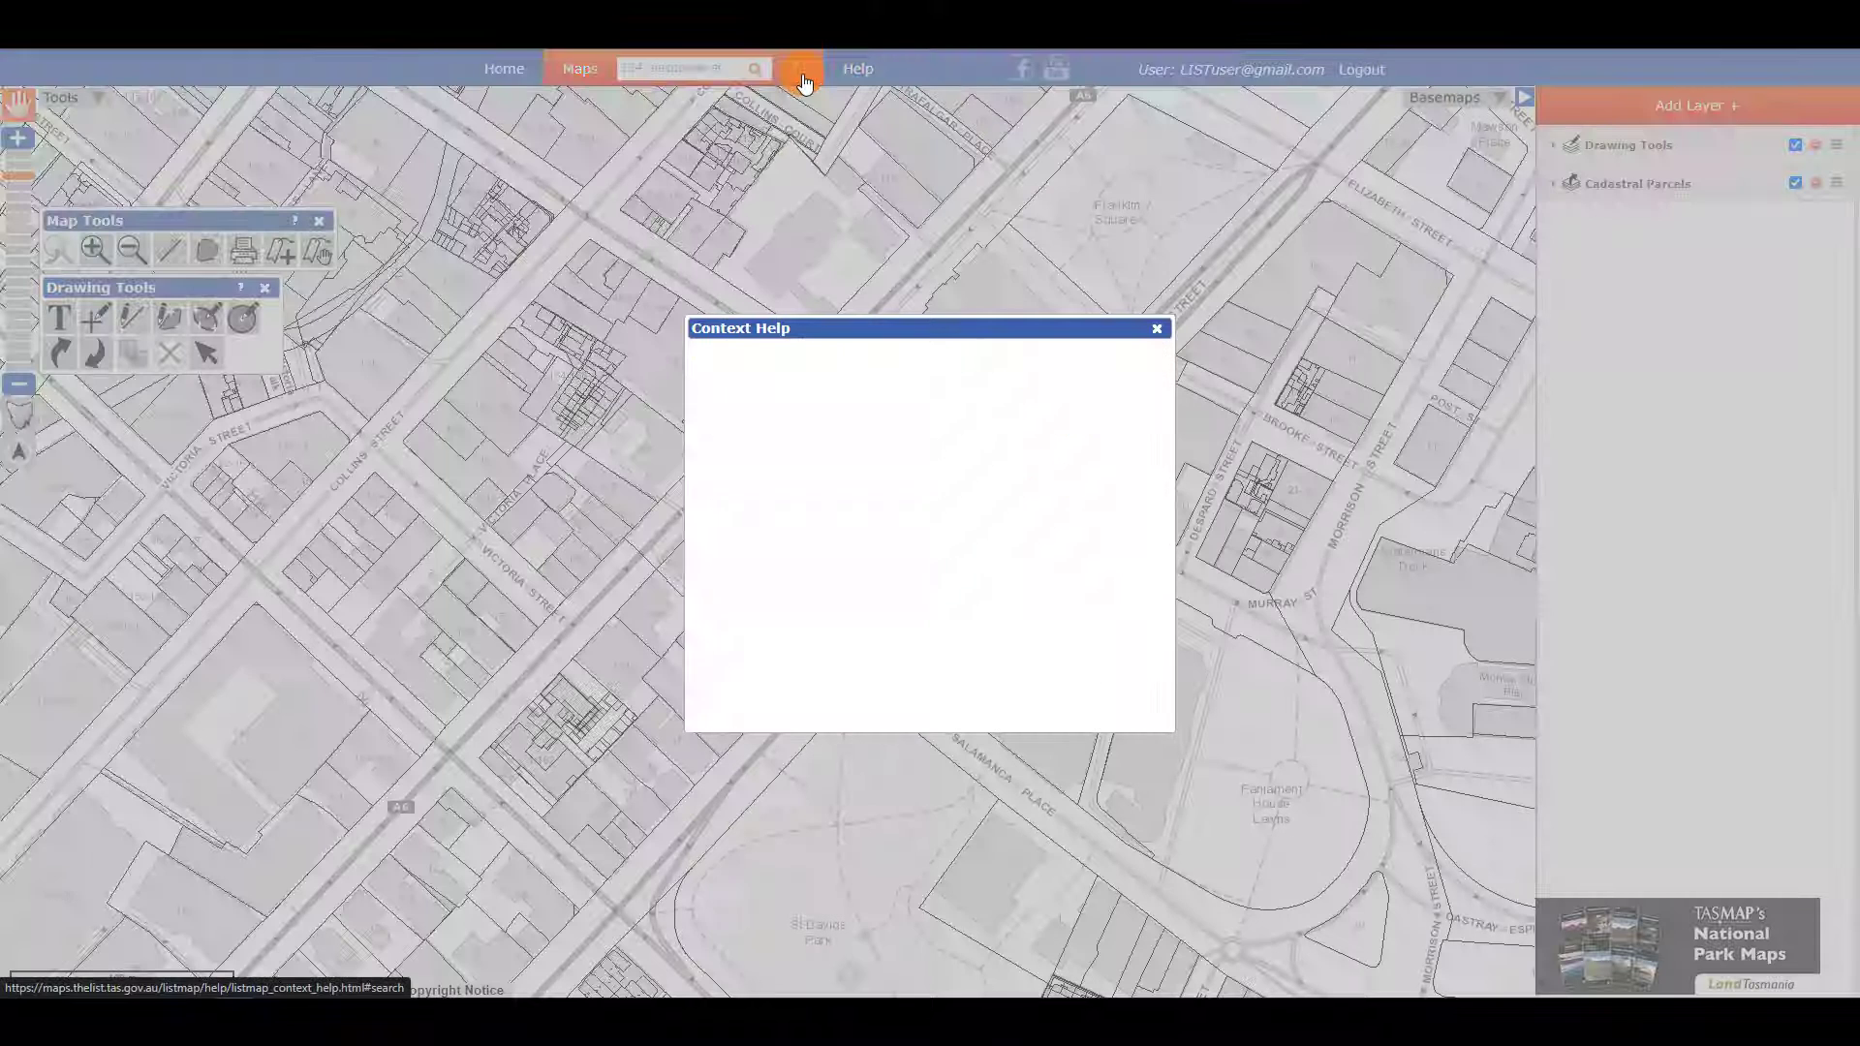
pyautogui.moveTo(1163, 366); pyautogui.dragTo(1170, 727)
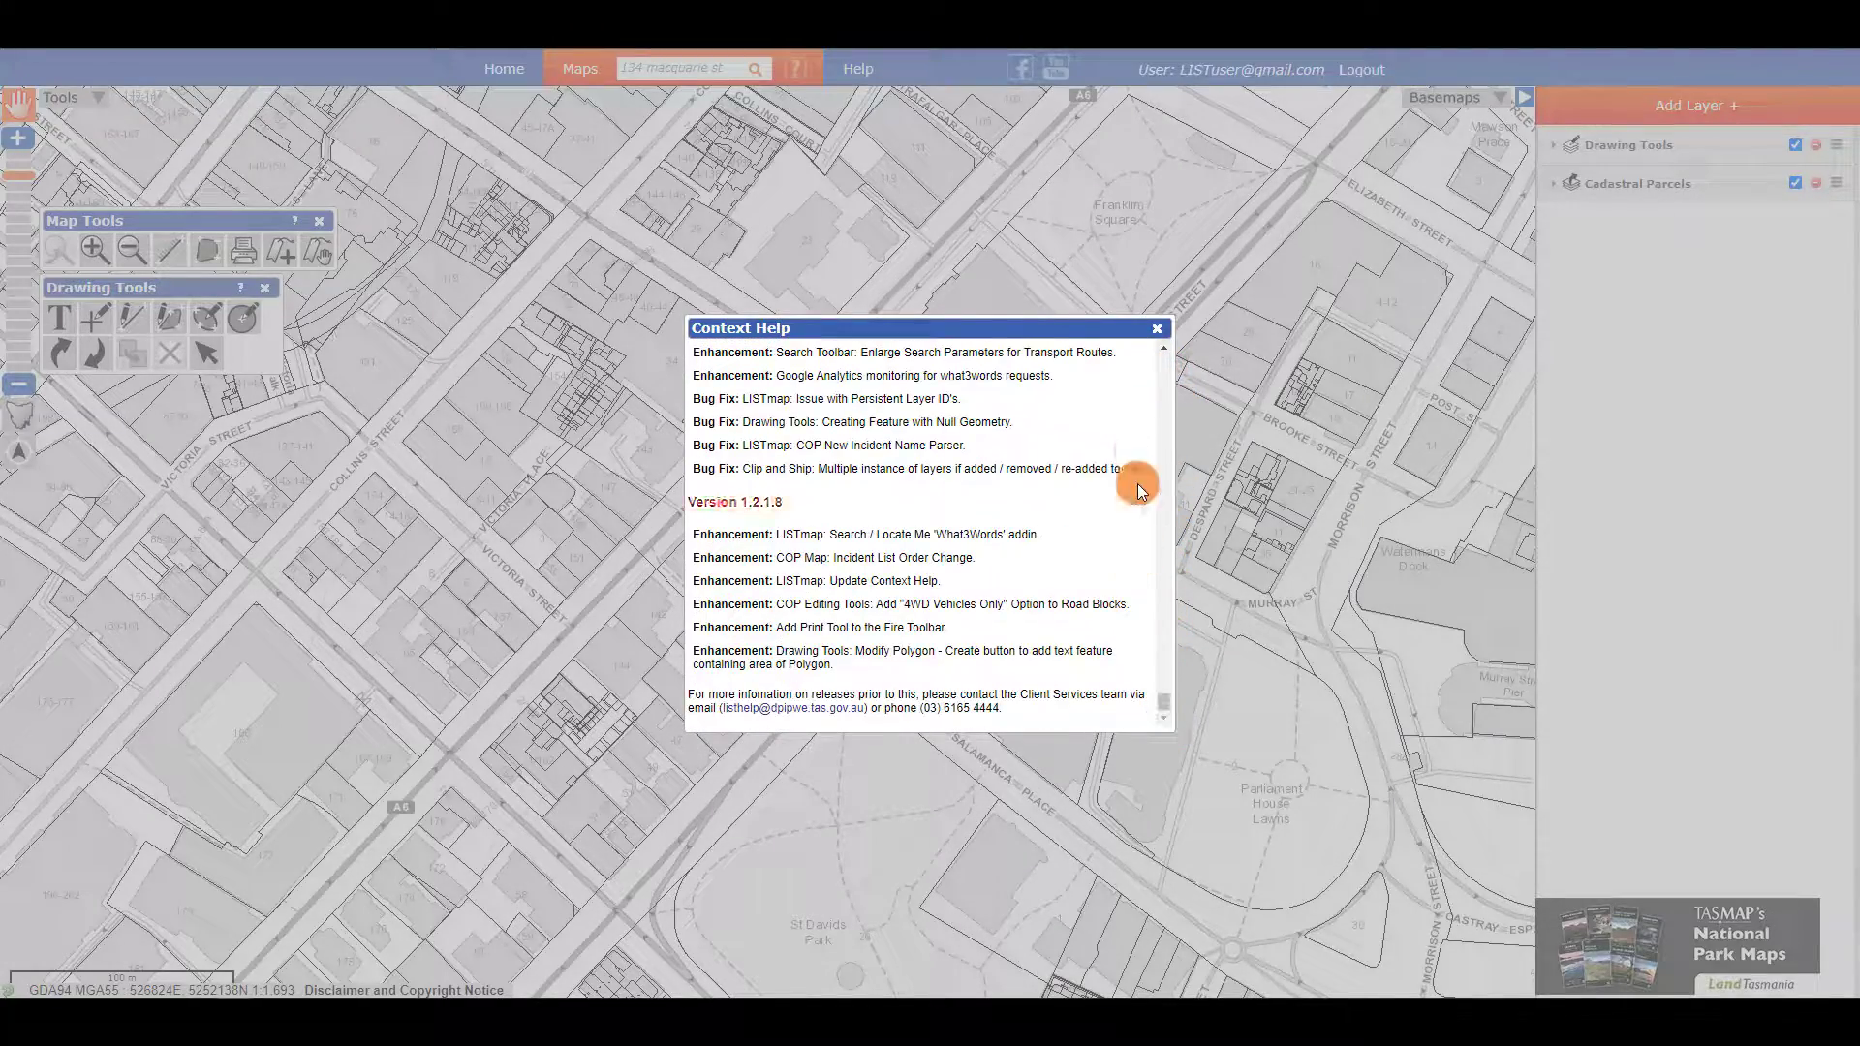
pyautogui.click(1159, 329)
pyautogui.click(858, 69)
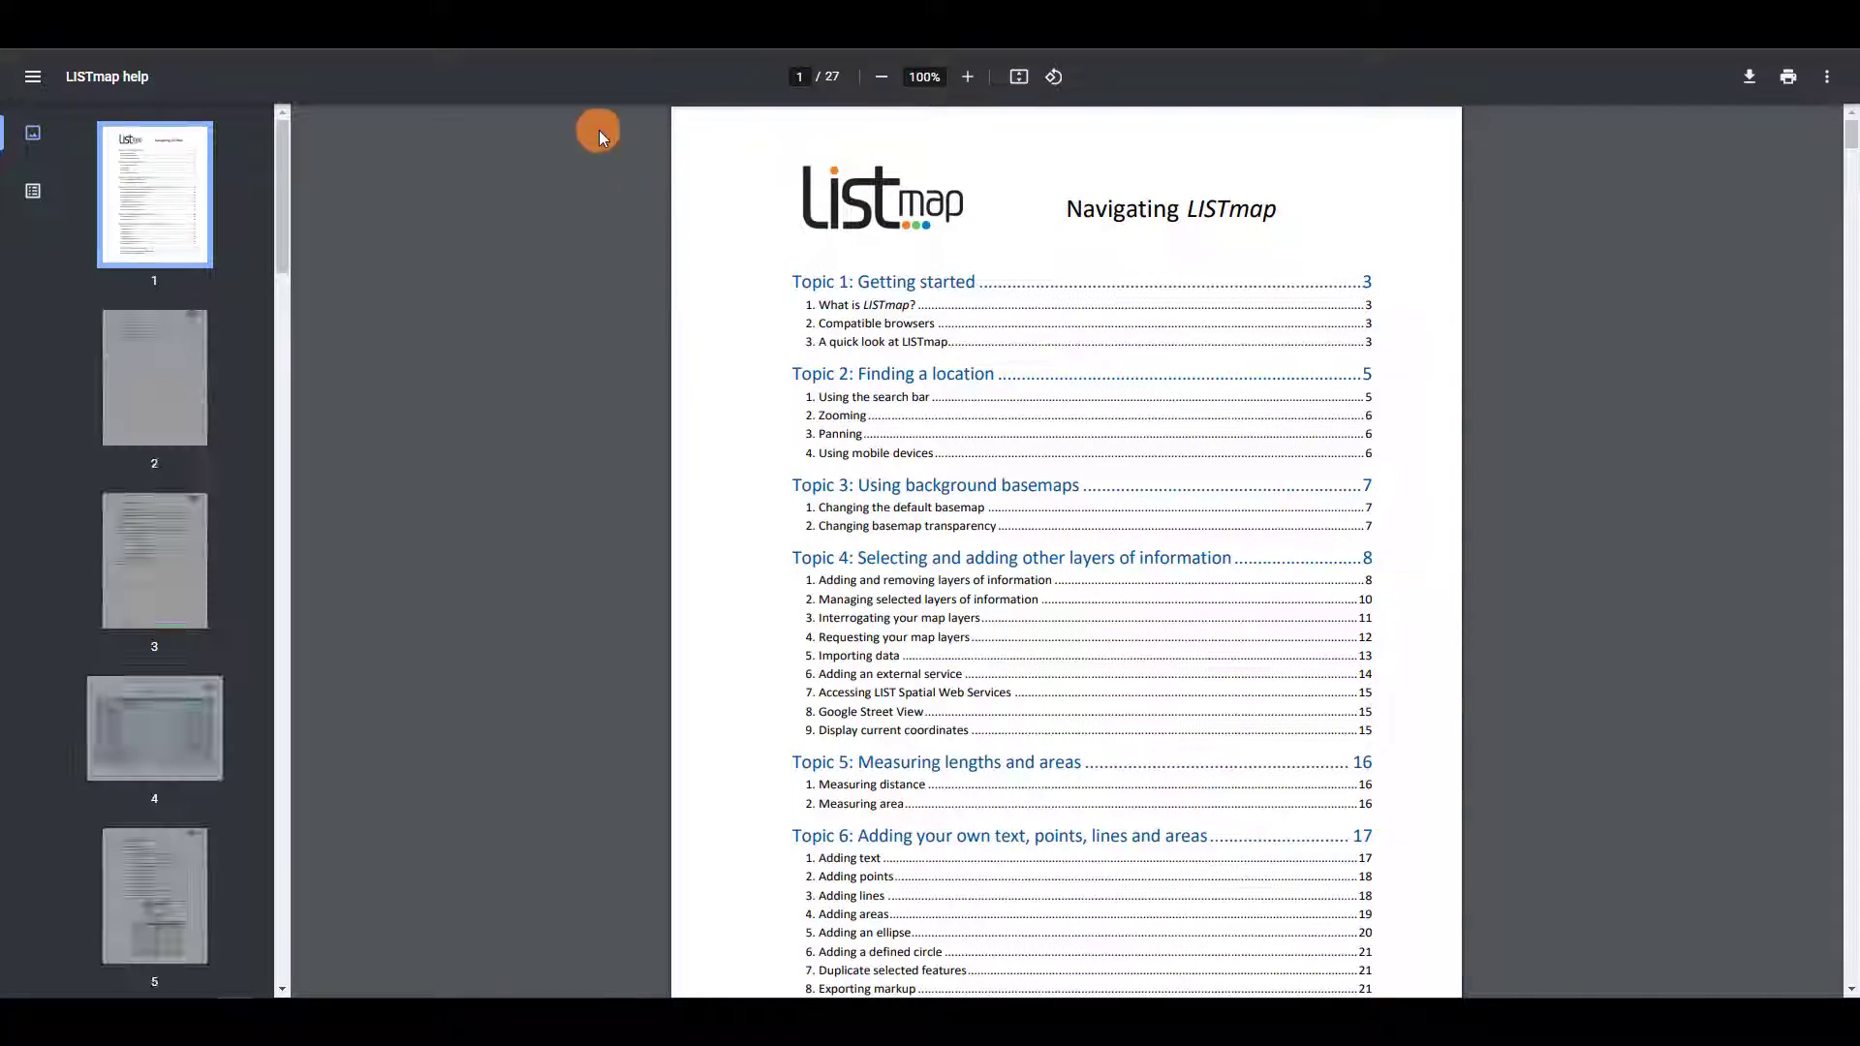
# Close the YouTube channel tab to return to the LISTmap map page.
pyautogui.hotkey('ctrl', 'w')
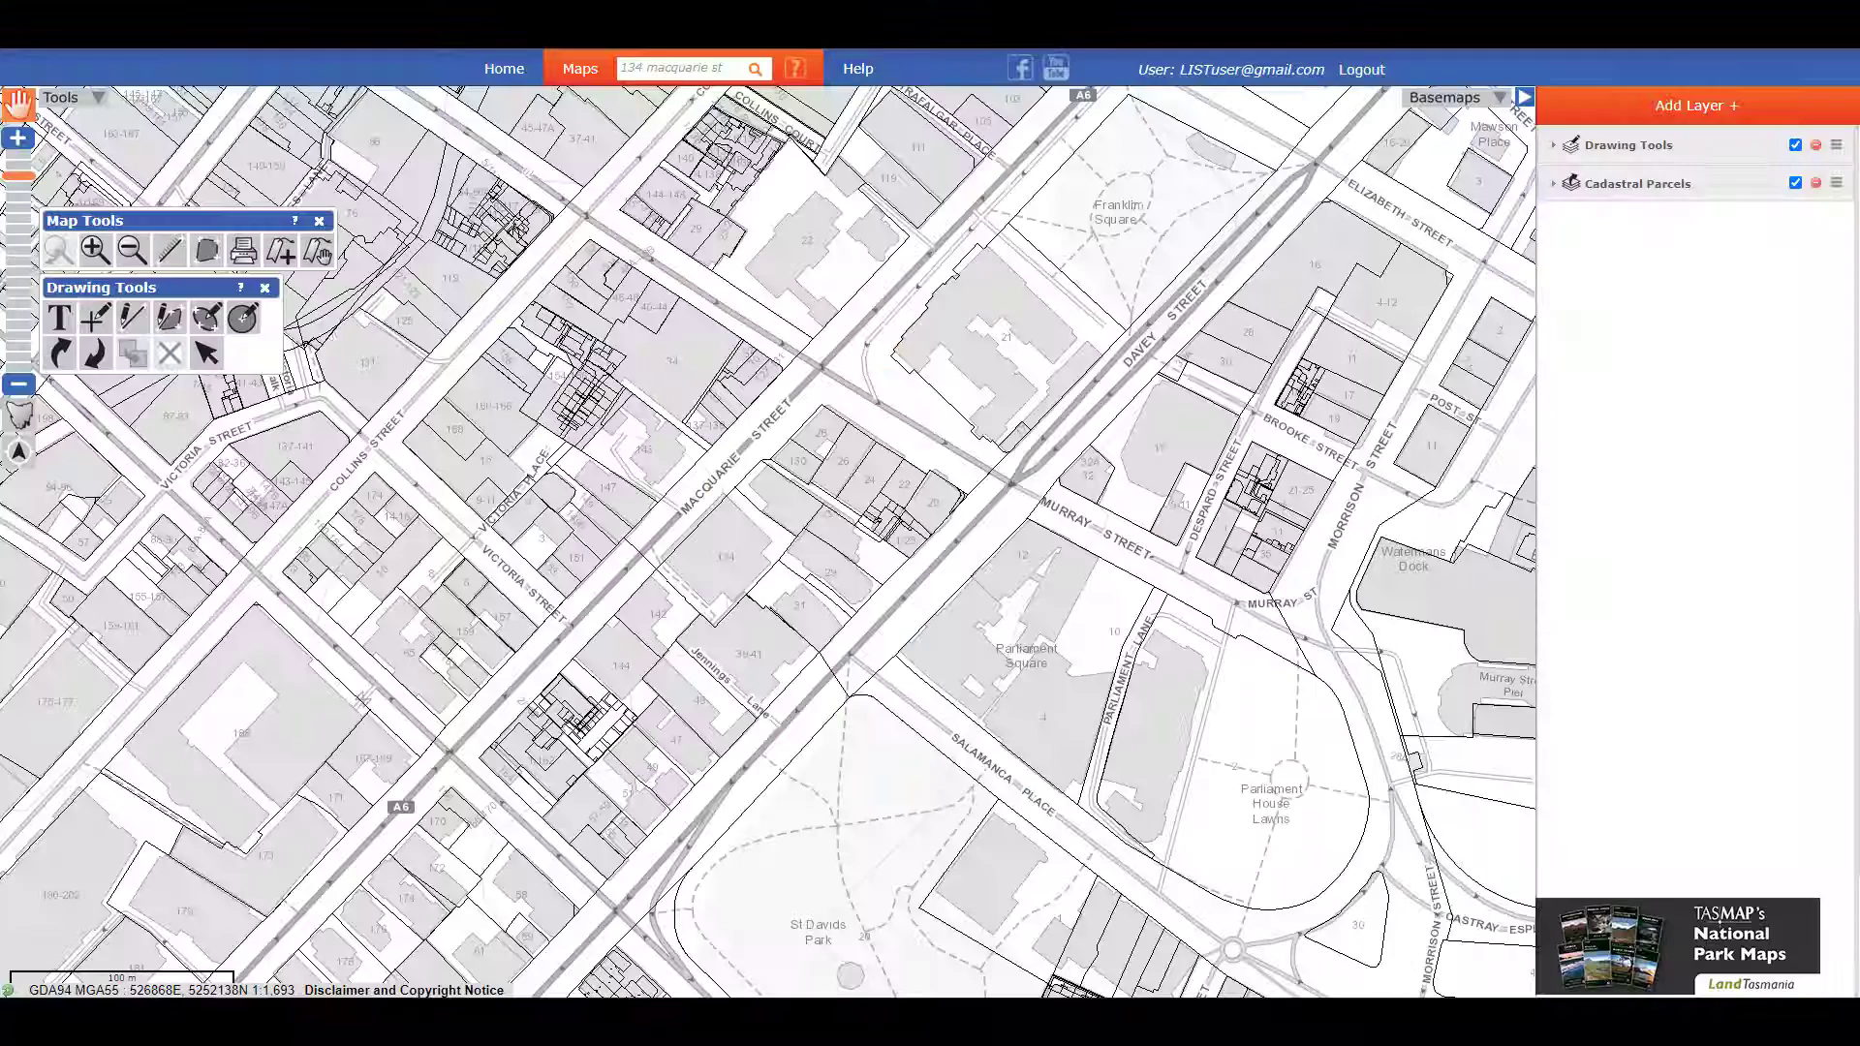